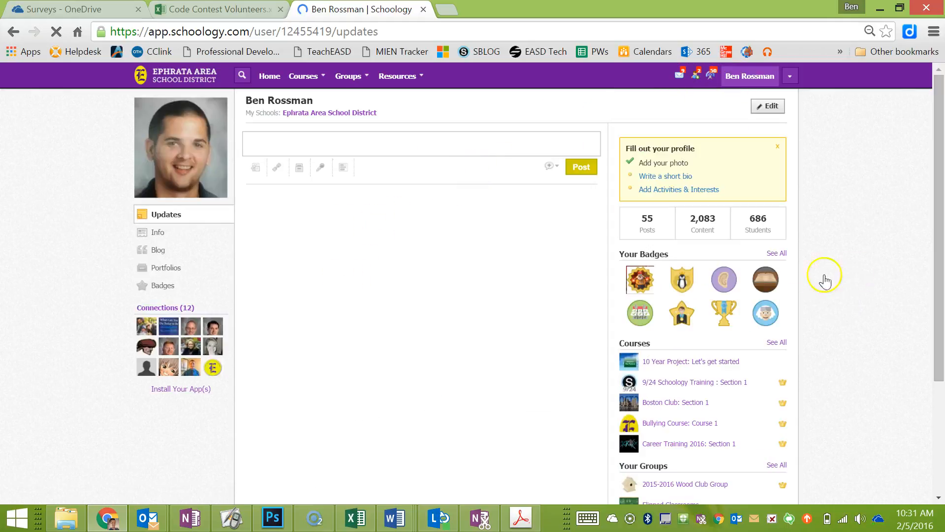
Open the profile's portfolios and create a new portfolio.
scroll(694, 359, down, 3)
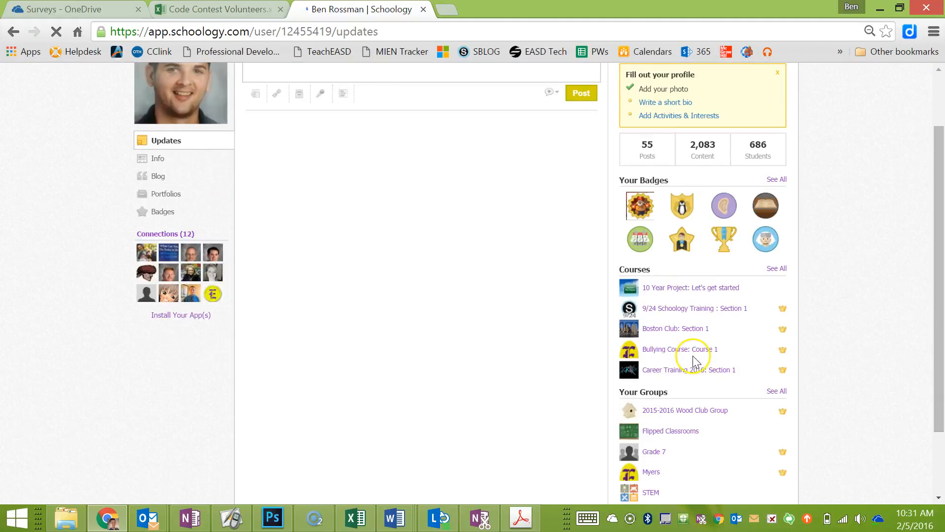
scroll(686, 359, up, 3)
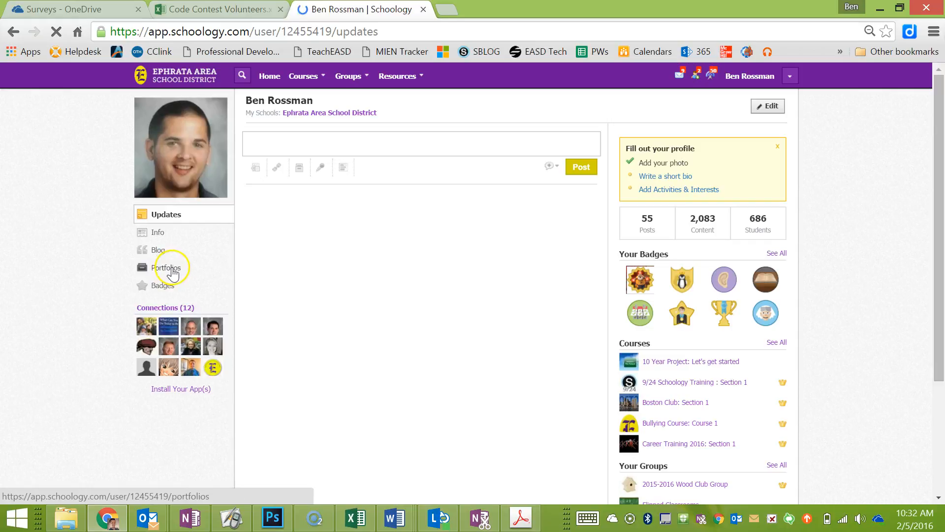
click(173, 273)
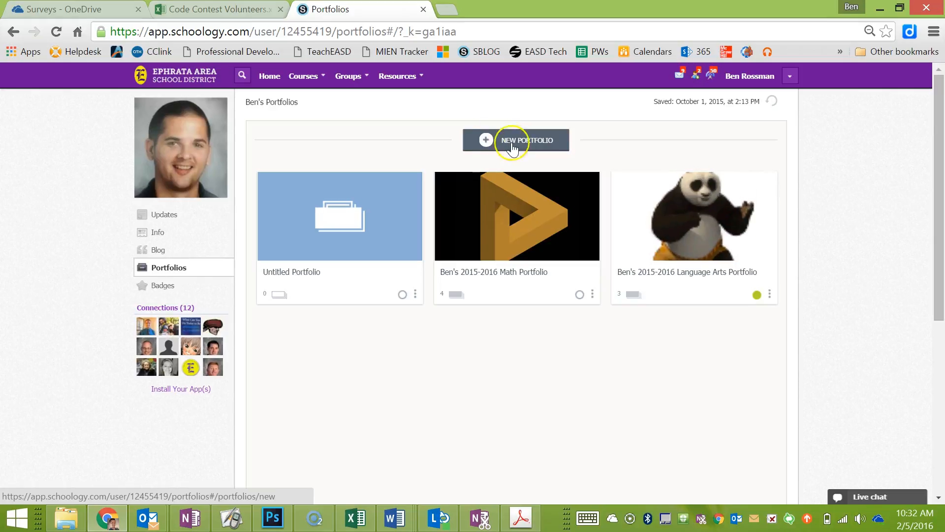
click(485, 143)
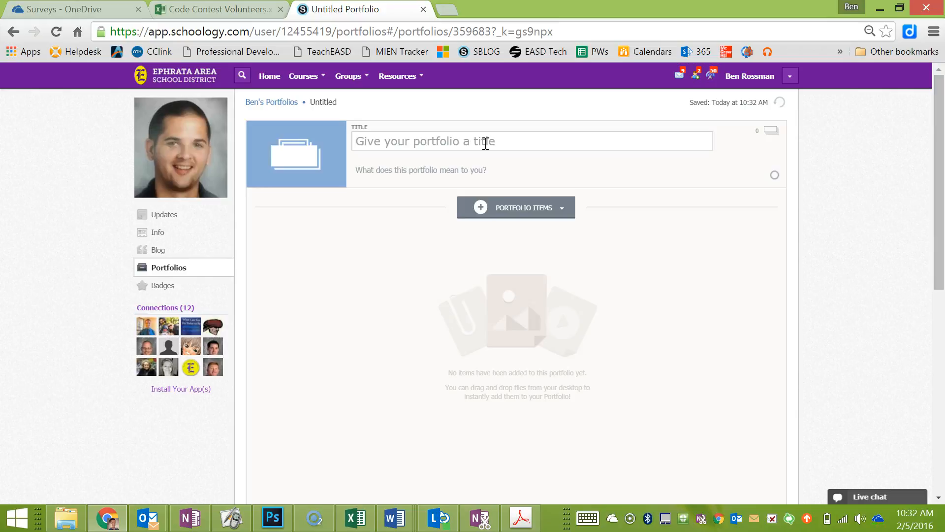
Title the portfolio "Social Studies Portfolio 2015-2016" and describe it as "All my best SS stuff".
click(486, 143)
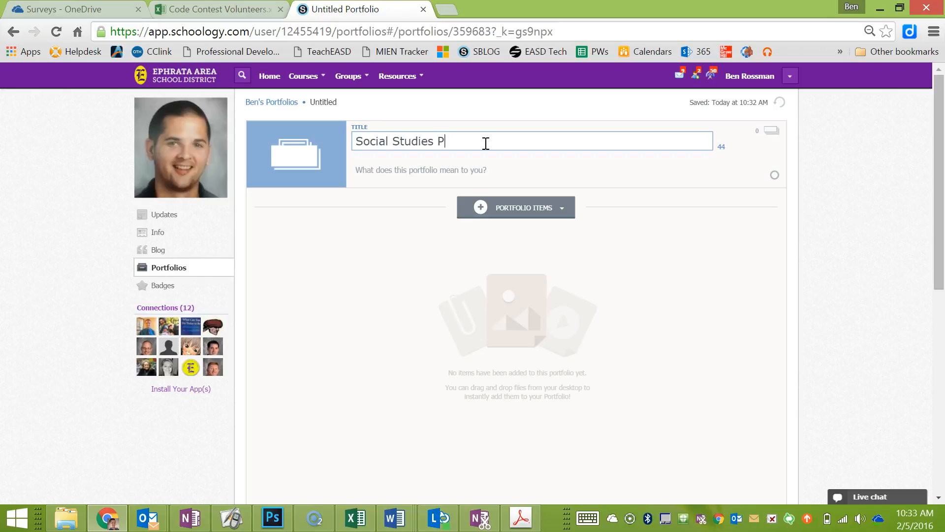
text(folio 2015-2016)
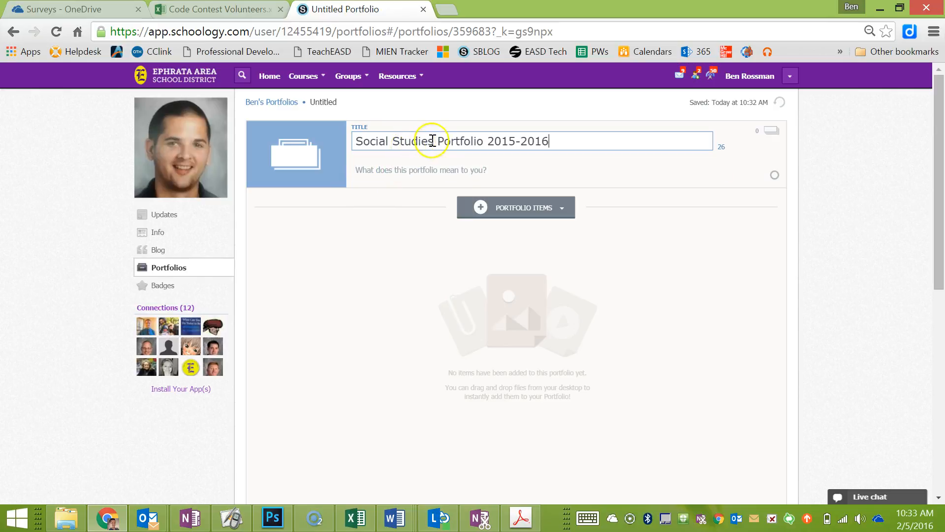
click(386, 171)
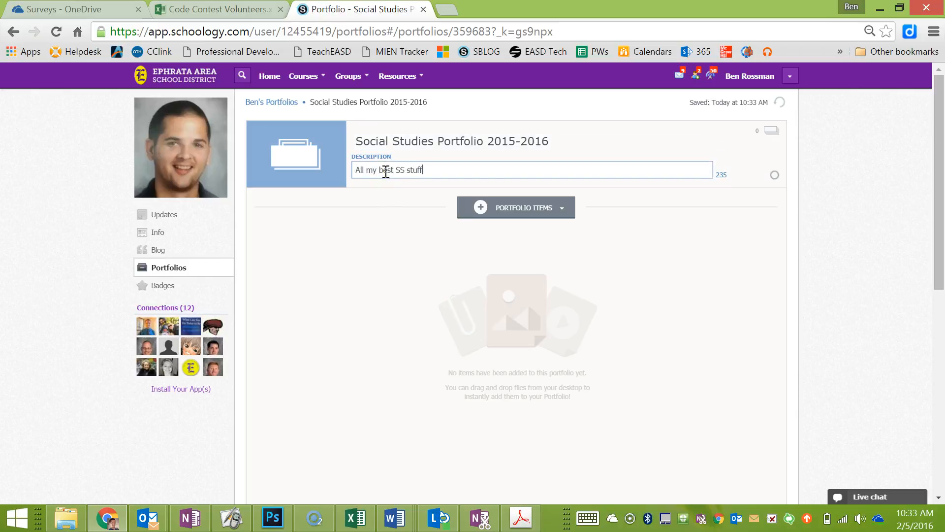
Change the portfolio image's color to orange and update it.
click(300, 157)
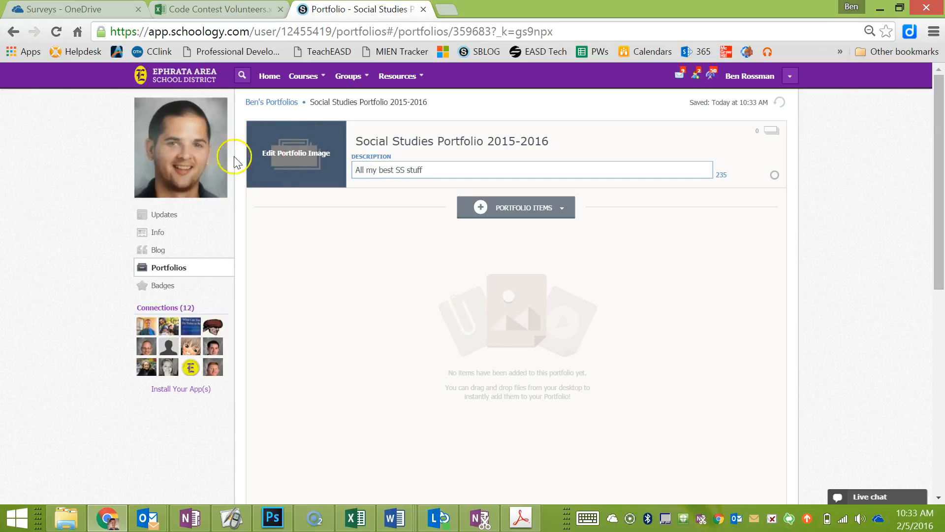
click(295, 154)
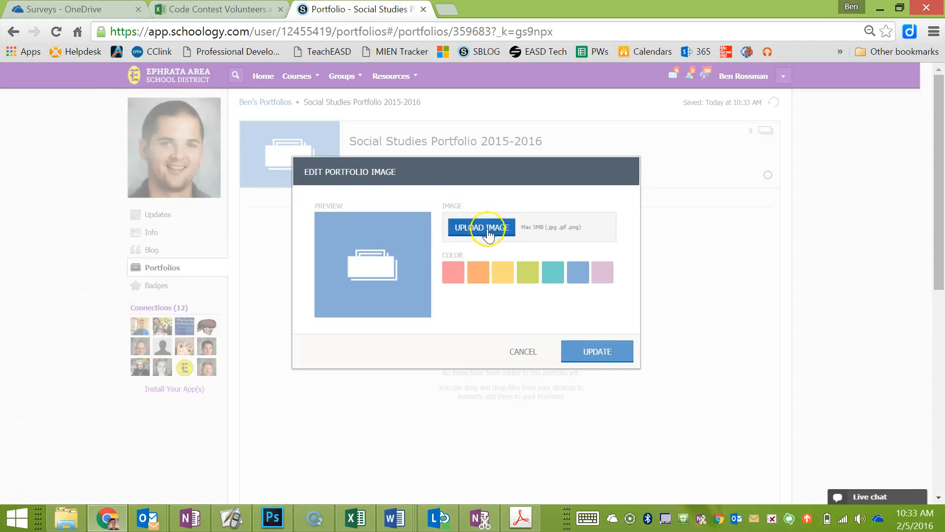
click(477, 272)
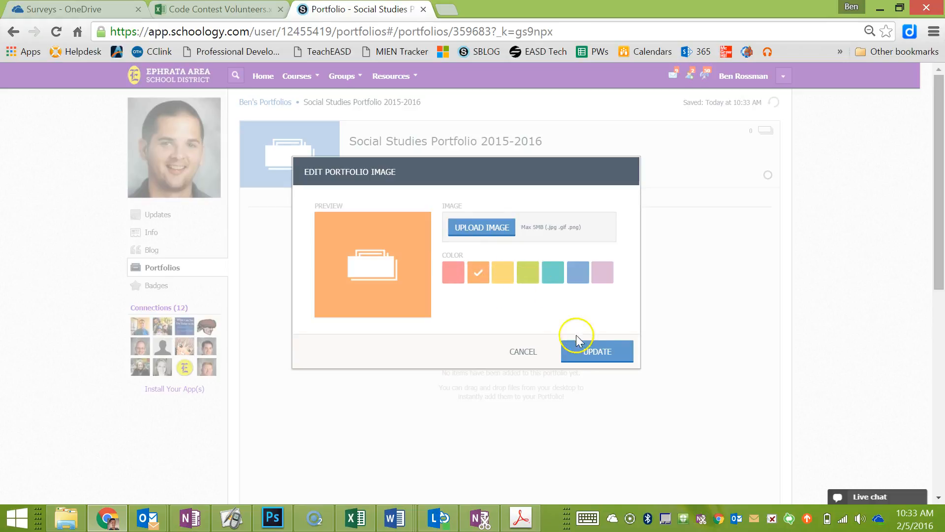
click(607, 354)
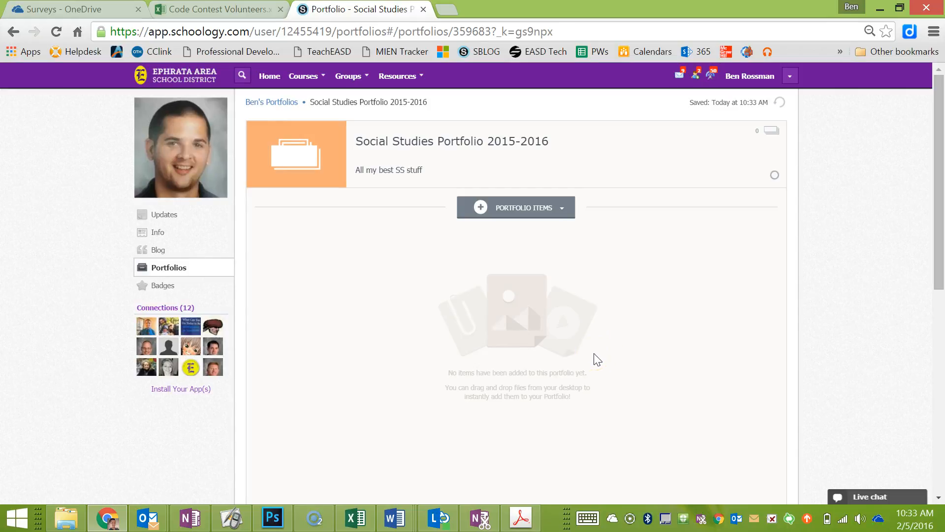
click(362, 144)
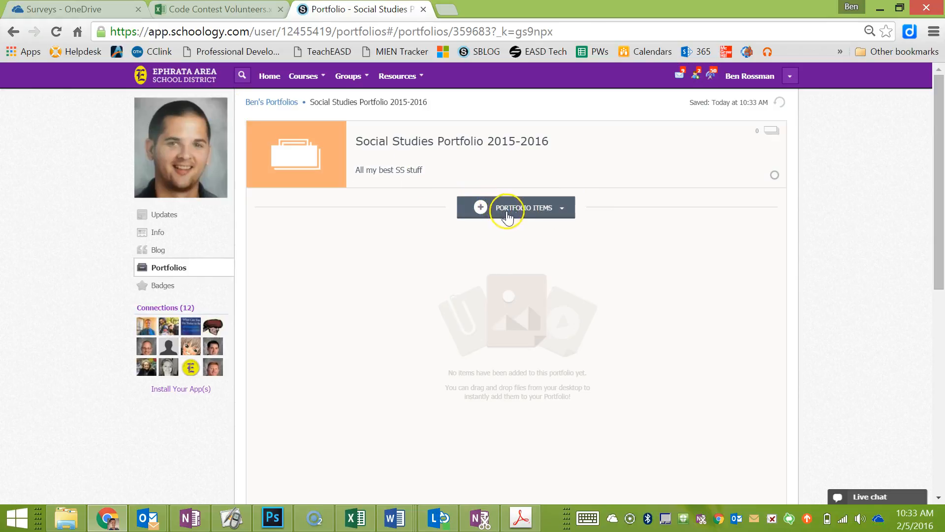
Try to add an assignment submission from the Geography Bee : Section 1 course to the portfolio.
click(538, 216)
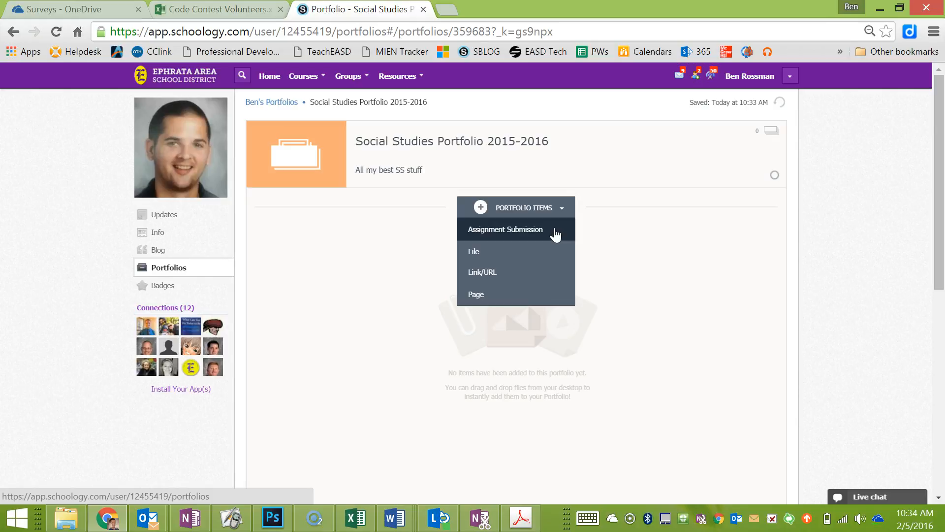
click(530, 228)
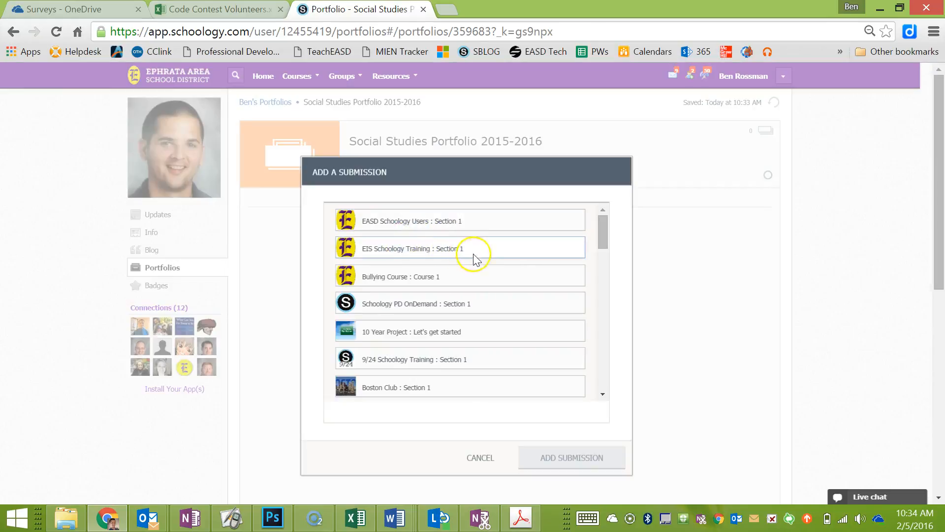
drag(607, 239, 604, 258)
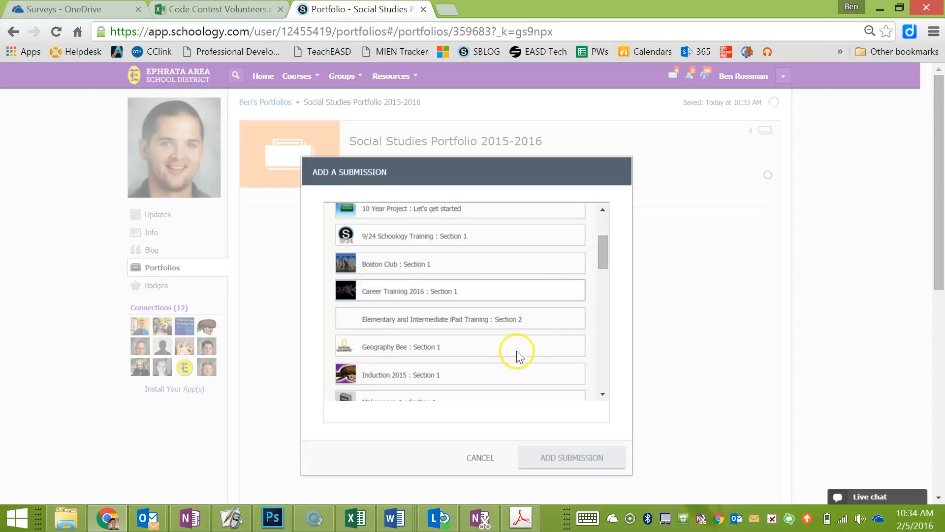
click(391, 345)
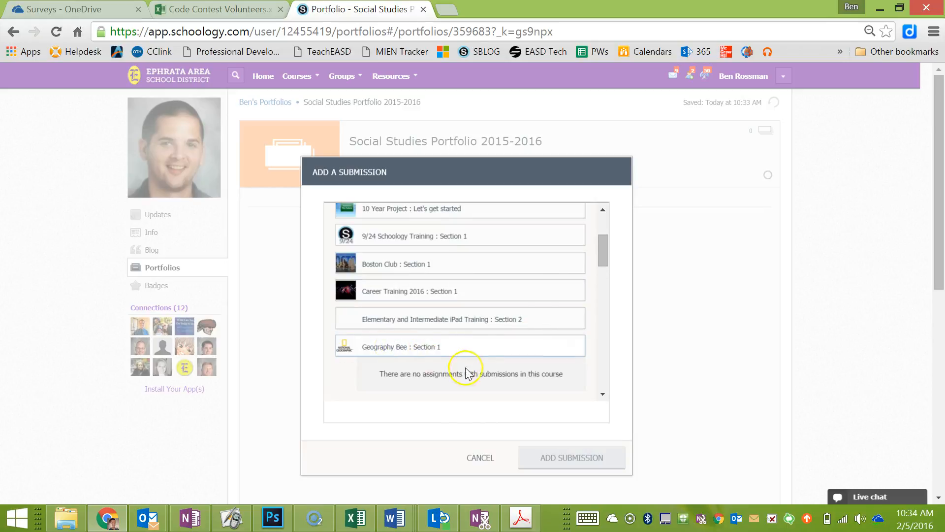
scroll(477, 375, down, 2)
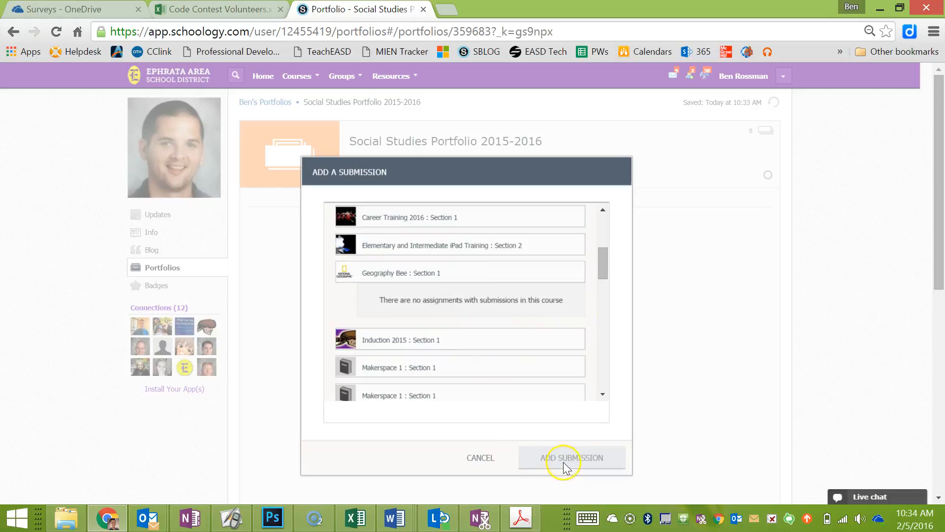
click(481, 457)
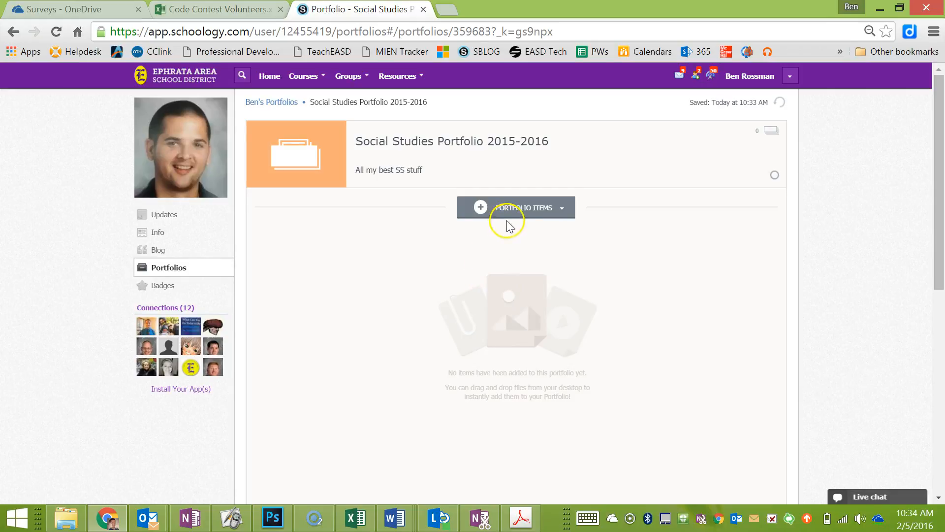
Add the picture file BF from the OneDrive Pictures folder as a portfolio item.
click(522, 215)
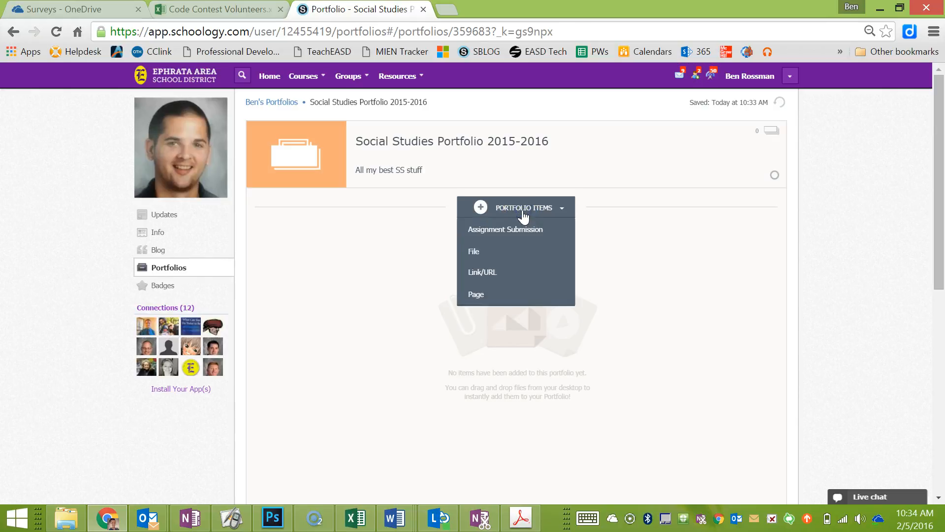
click(476, 252)
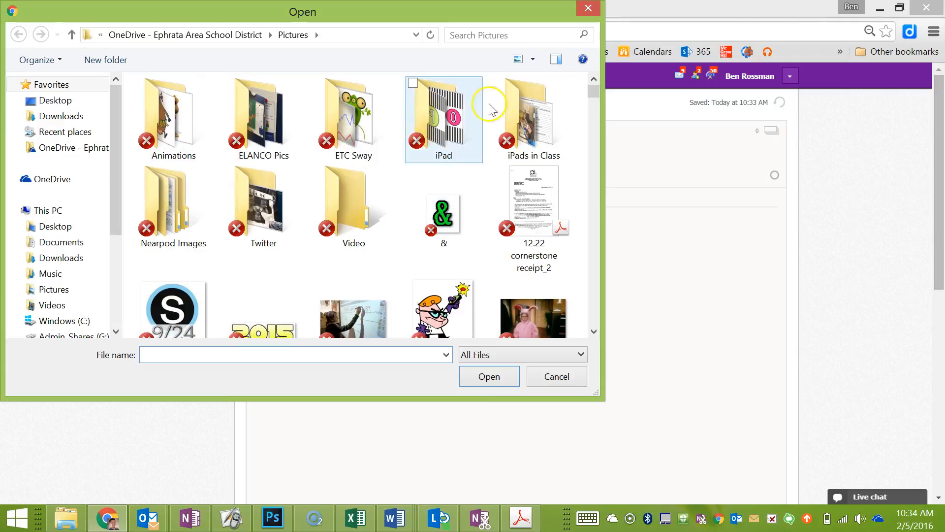
drag(595, 95, 593, 114)
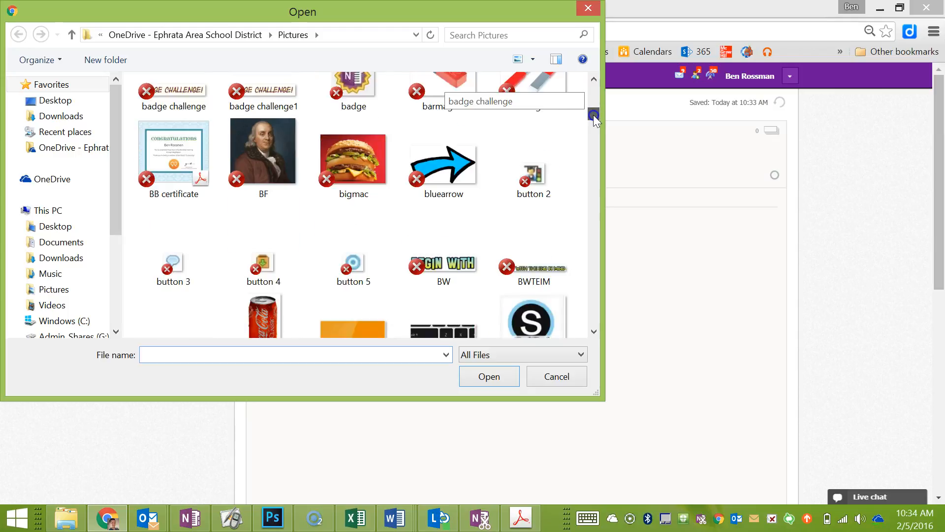
click(266, 154)
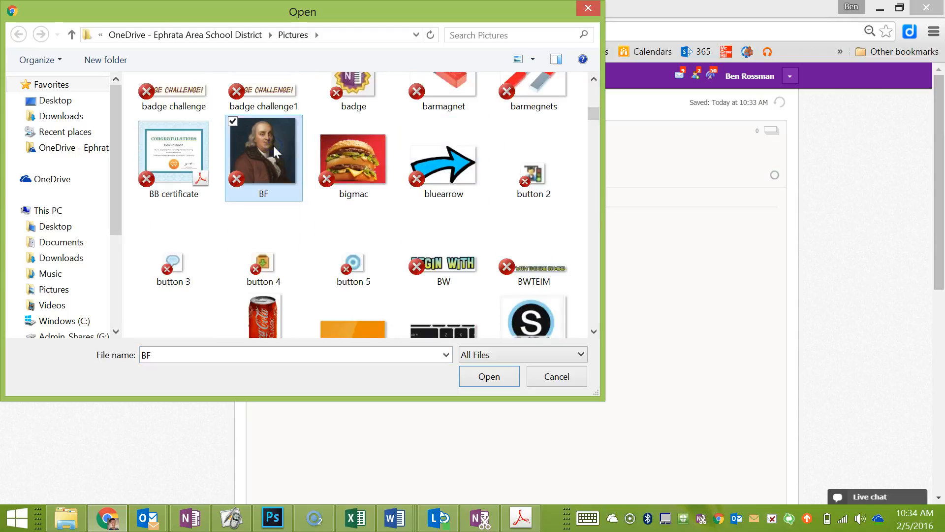
click(476, 380)
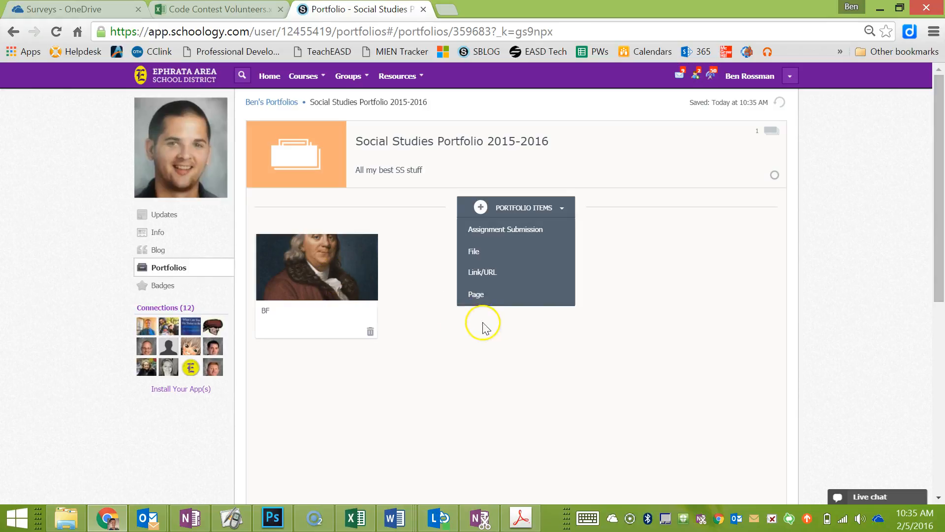
click(501, 274)
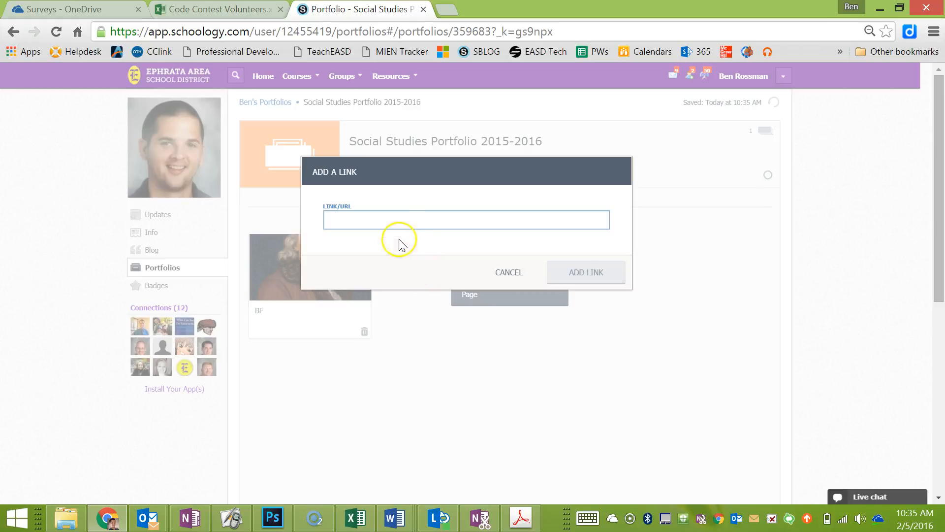
click(407, 222)
key(Escape)
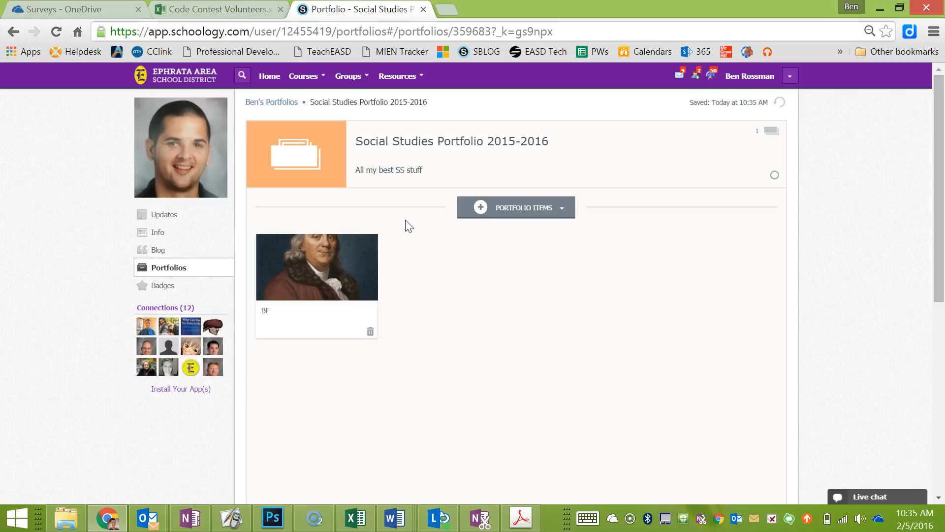
click(527, 208)
click(493, 272)
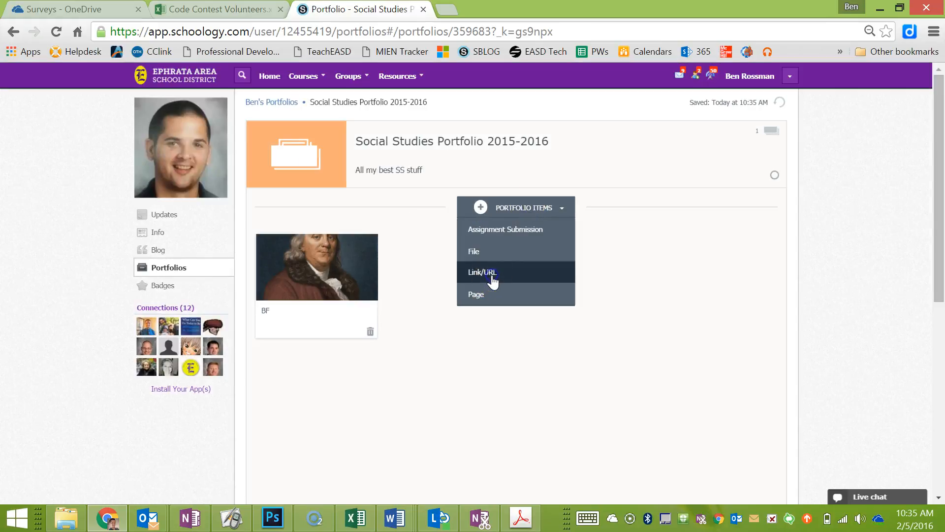
click(460, 227)
text(www.google.com)
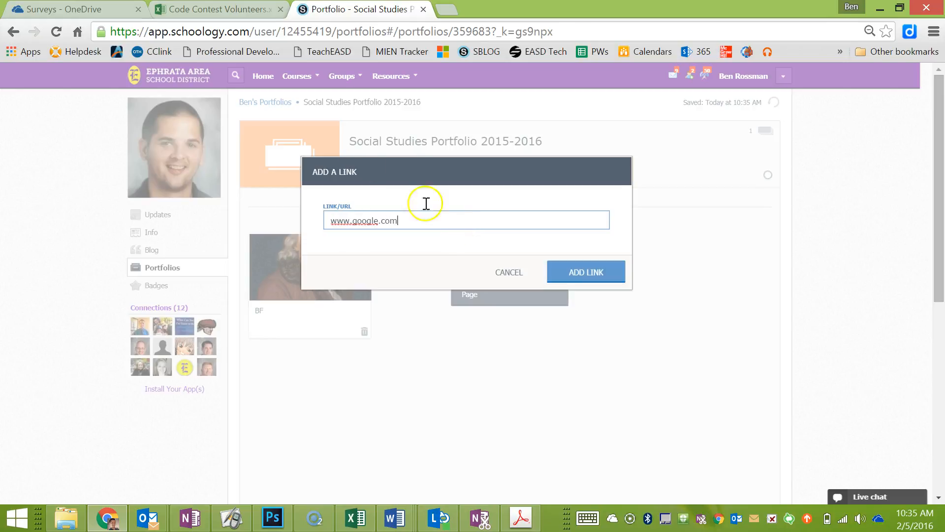
click(610, 273)
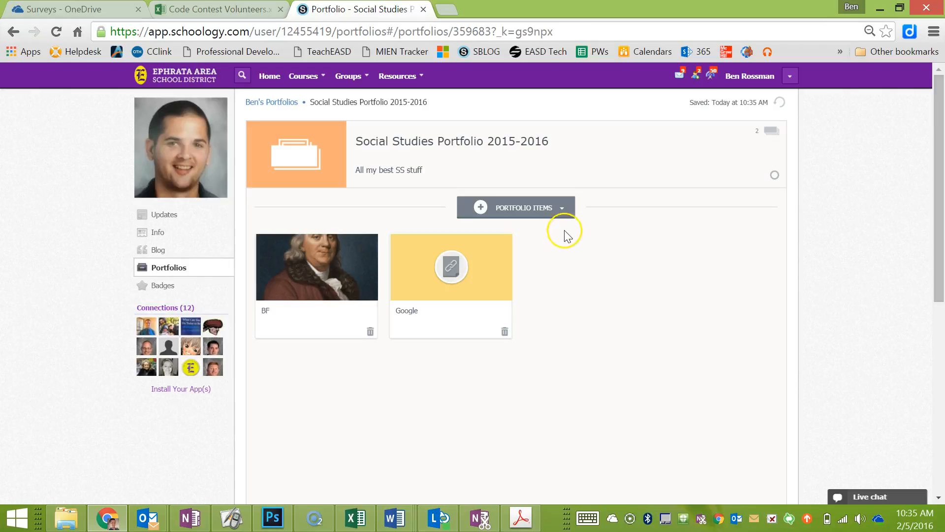
Add a page item to the portfolio and enter "Words" in its body, followed by blank lines.
click(542, 209)
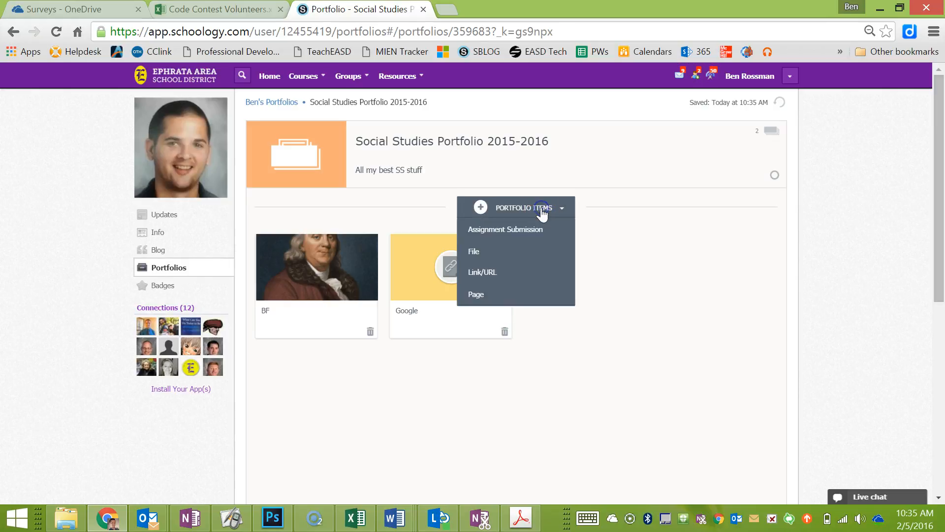
click(488, 295)
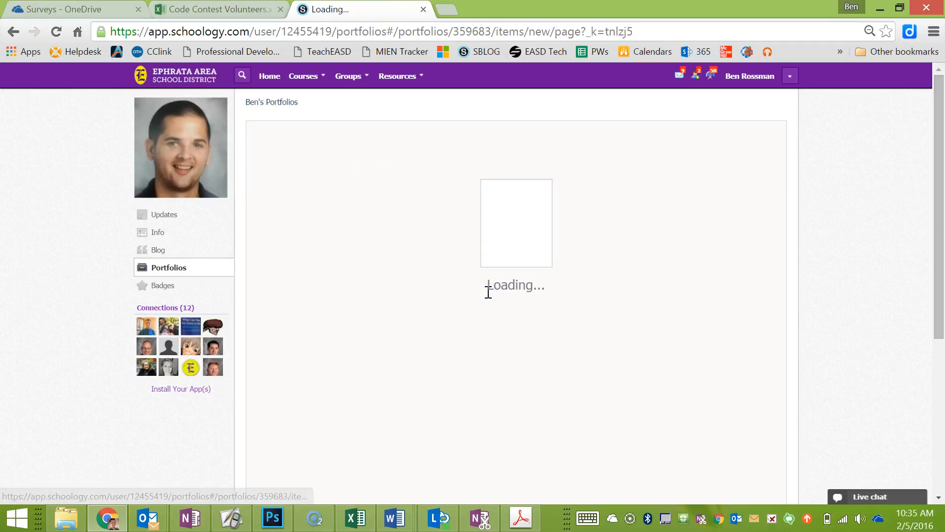
click(456, 294)
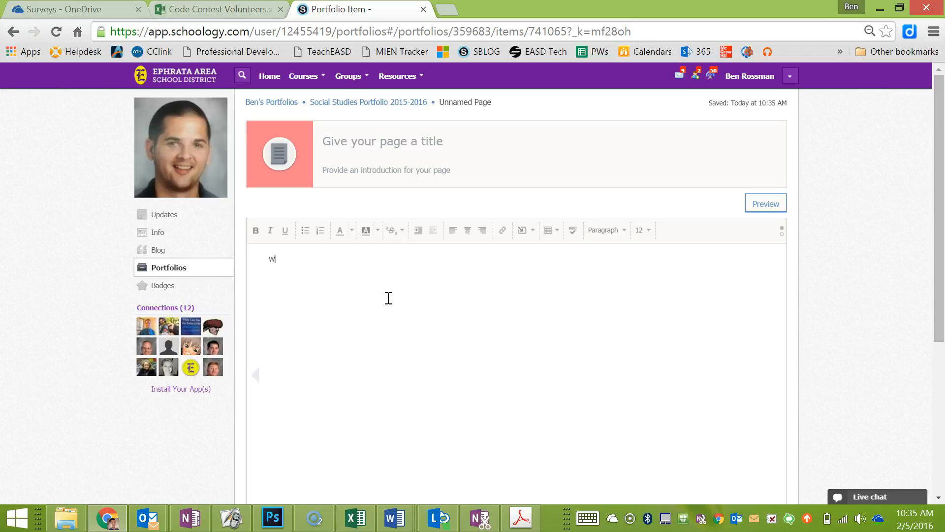
click(355, 267)
click(310, 243)
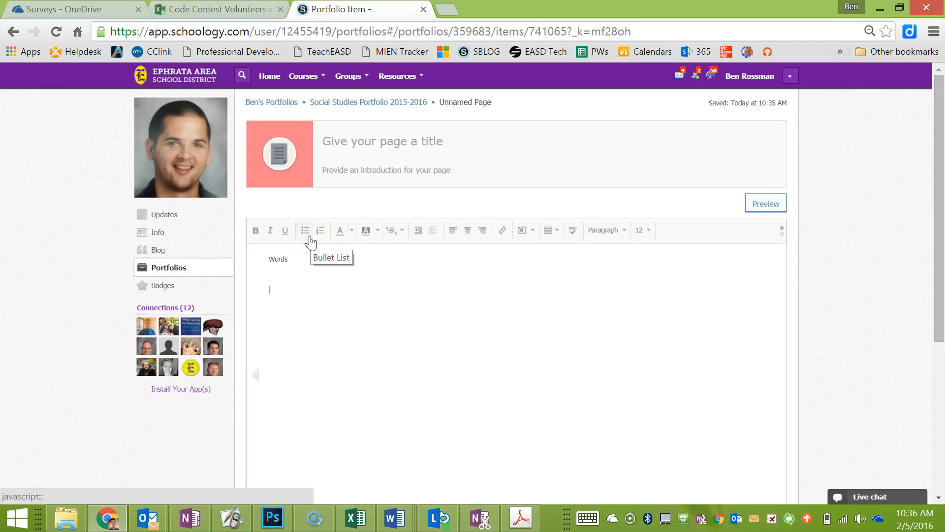
Insert the picture 120983 from the OneDrive Pictures folder into the page body below "Words".
click(527, 237)
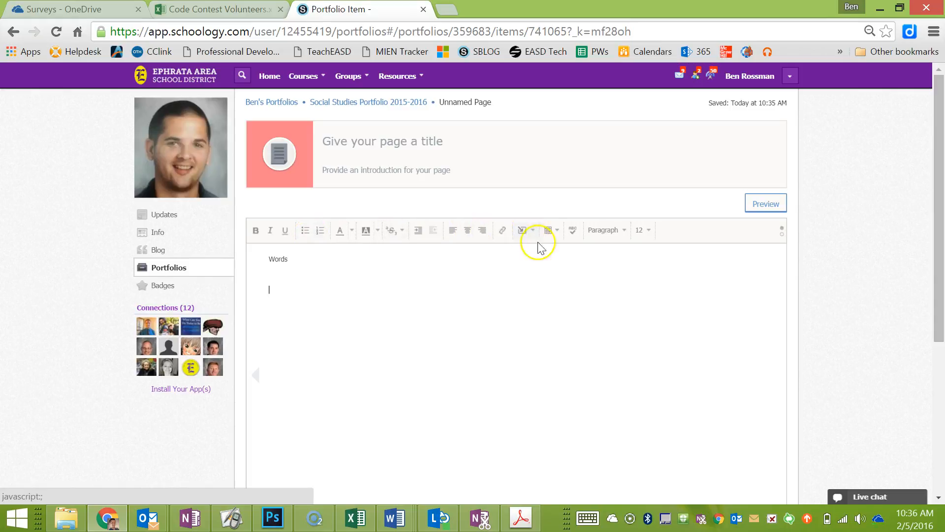
click(532, 236)
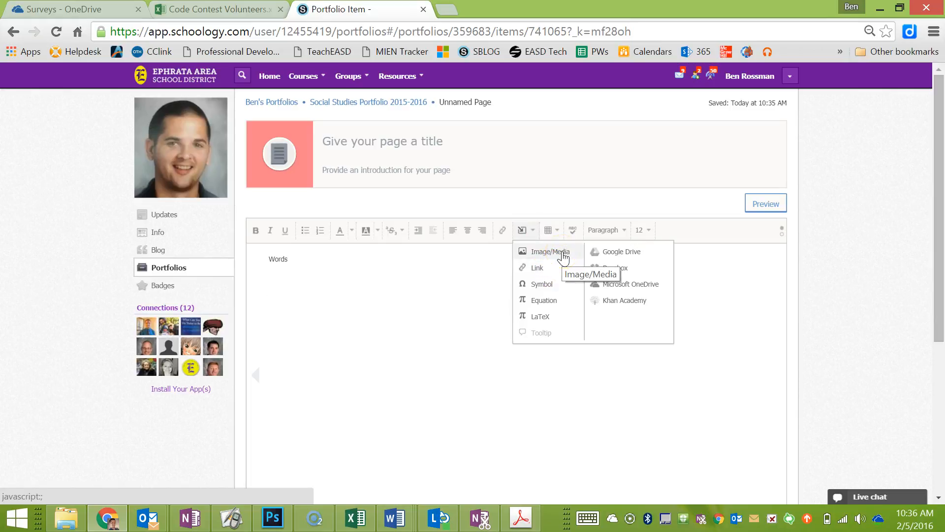
click(563, 253)
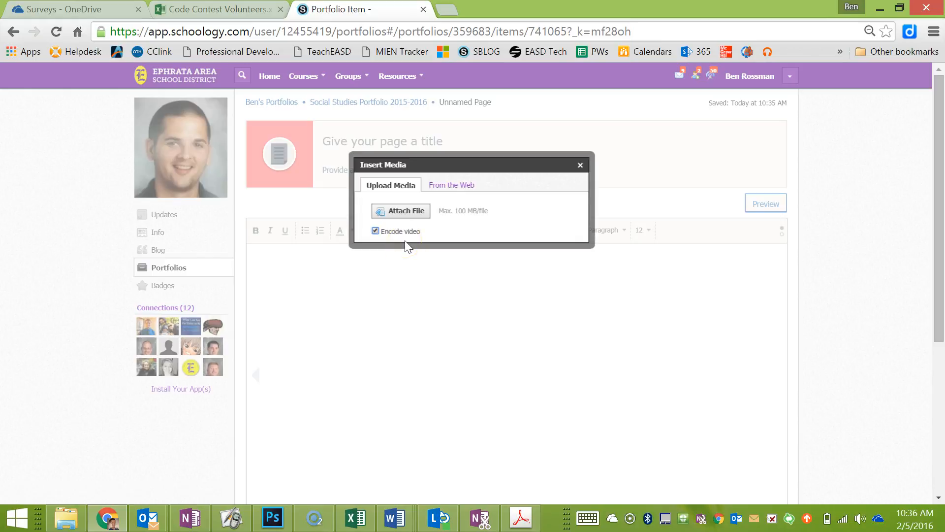
click(419, 215)
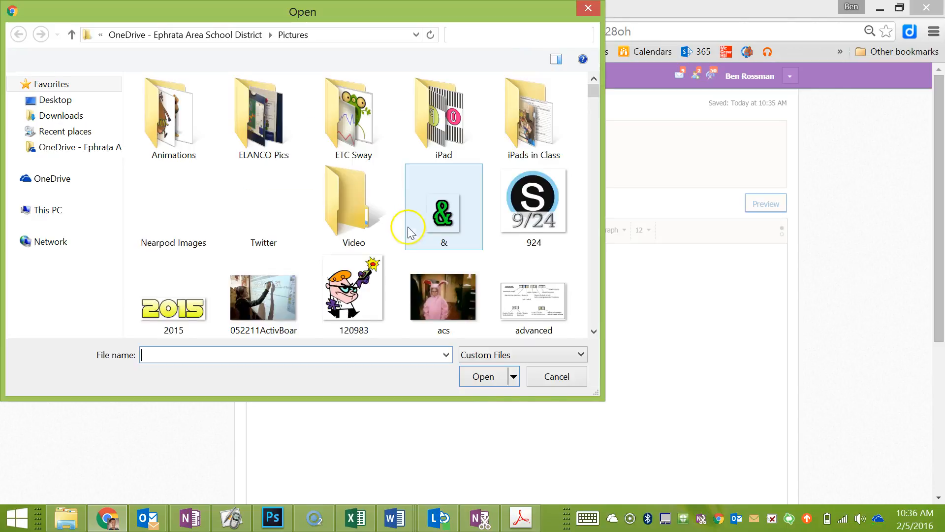
click(337, 205)
click(357, 278)
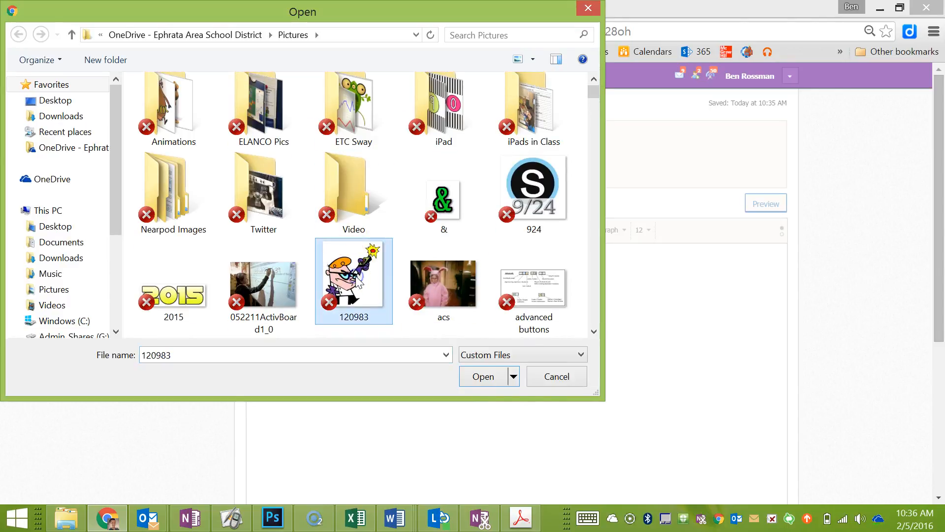
click(480, 378)
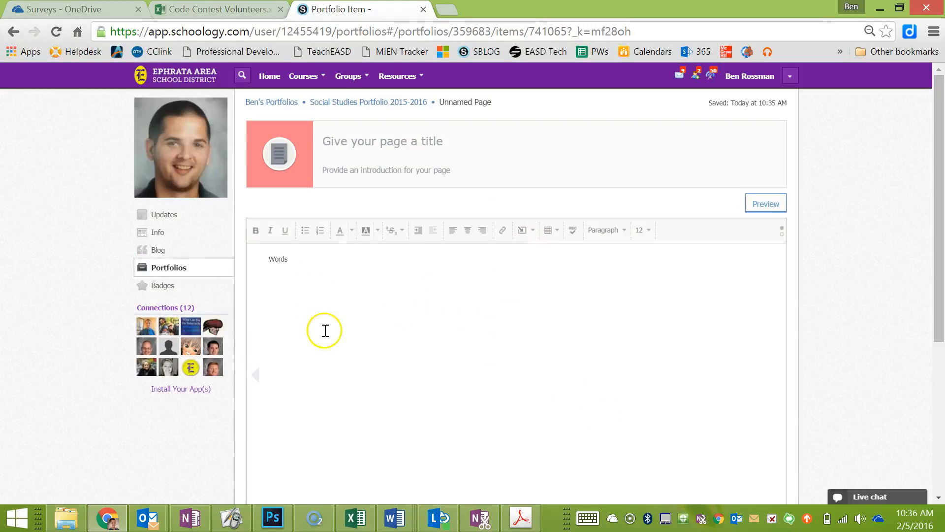
scroll(325, 317, down, 3)
scroll(318, 318, up, 3)
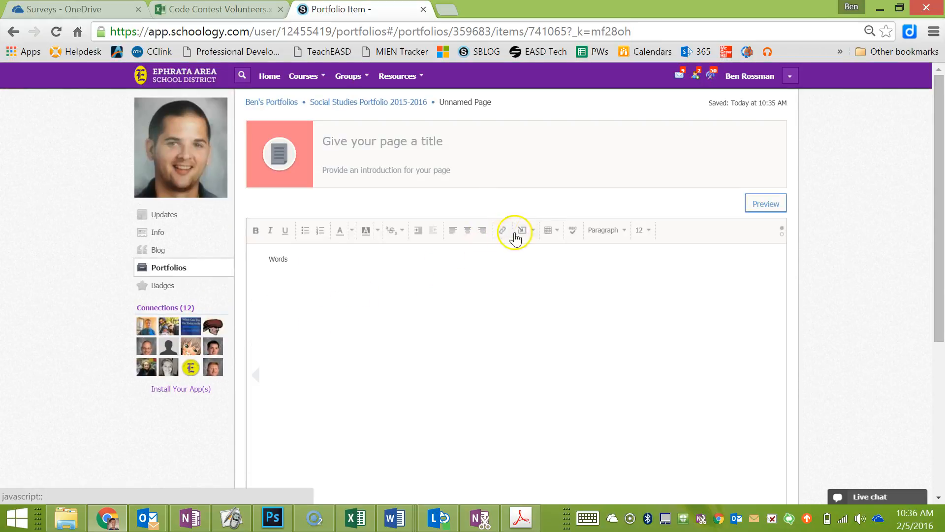
click(532, 236)
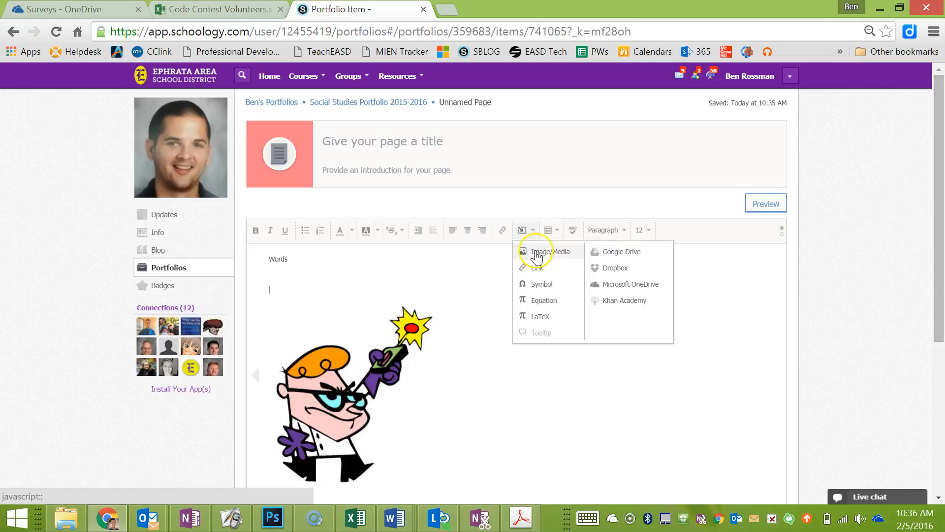
click(380, 283)
click(397, 273)
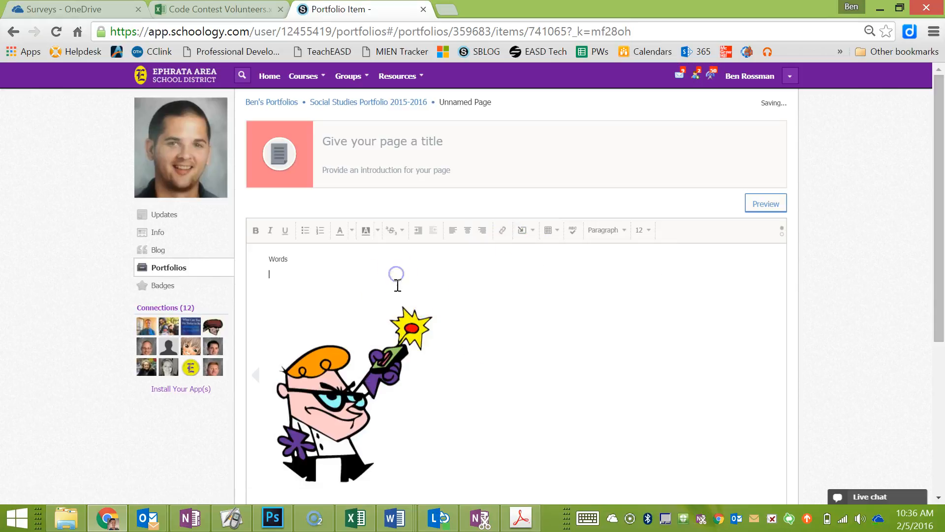
Title the page "My SS essay" and enter the description "My best work ever.".
click(383, 141)
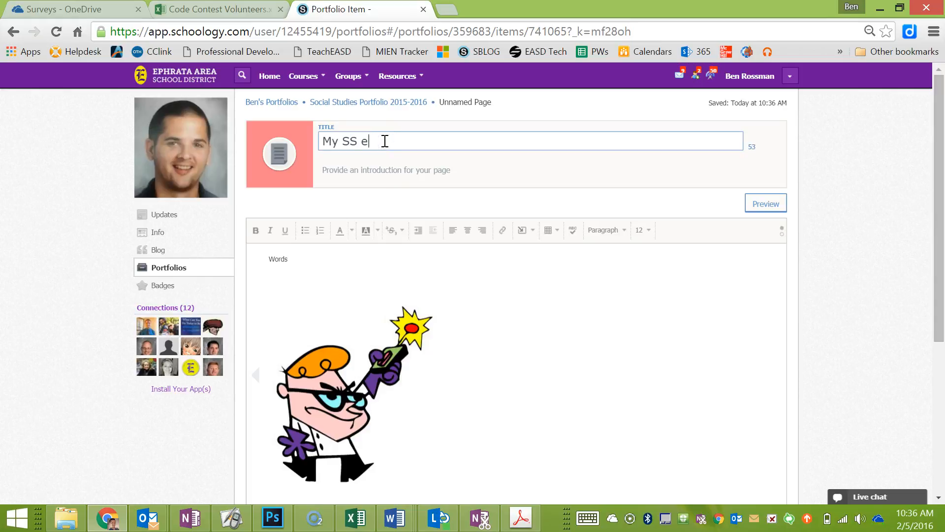
text(My SS essay)
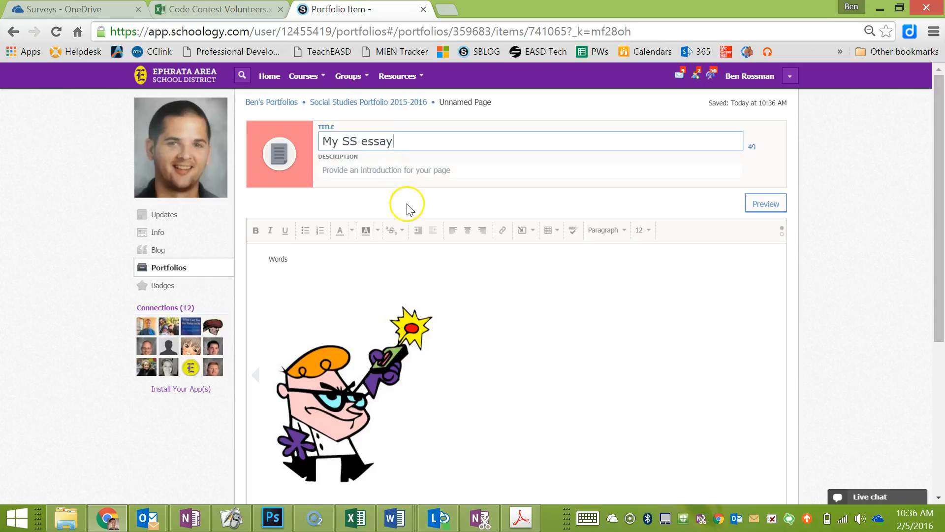
click(422, 173)
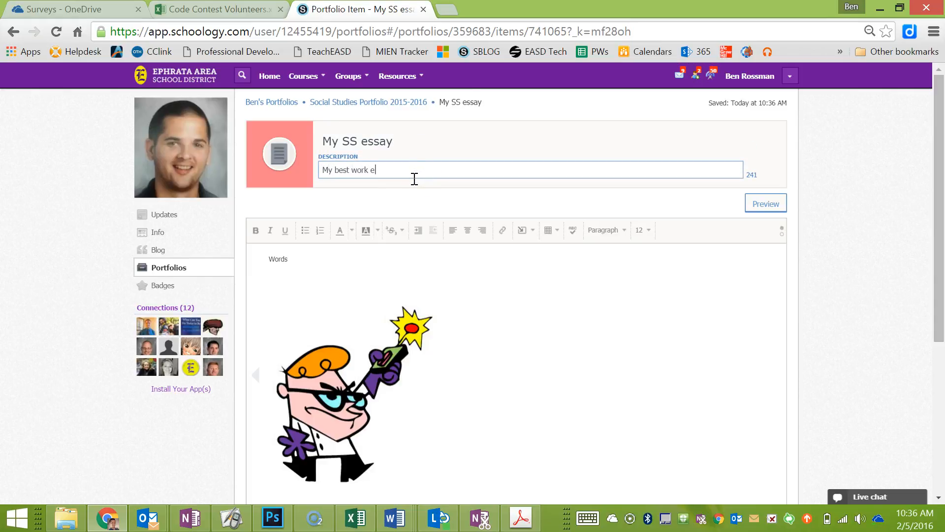
Upload the orange cartoon dog picture from the OneDrive Pictures folder as the page's cover image.
click(286, 165)
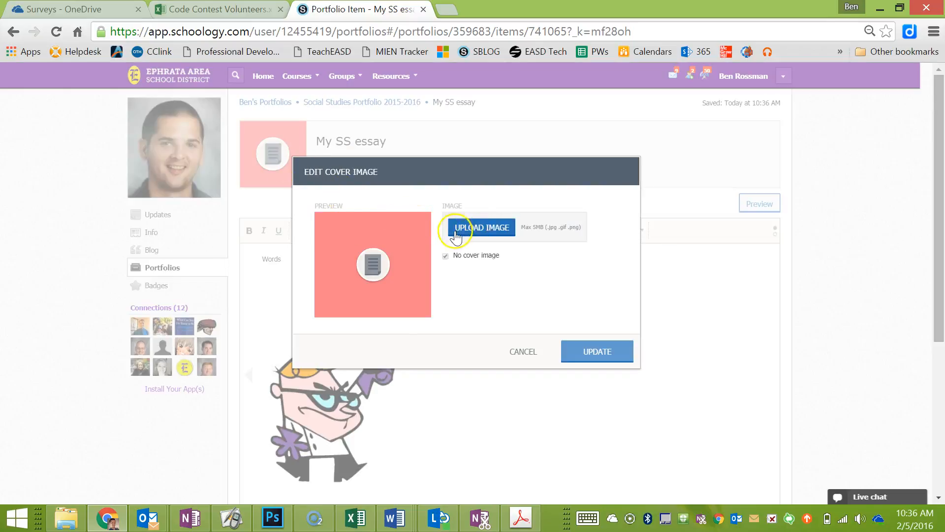
click(480, 229)
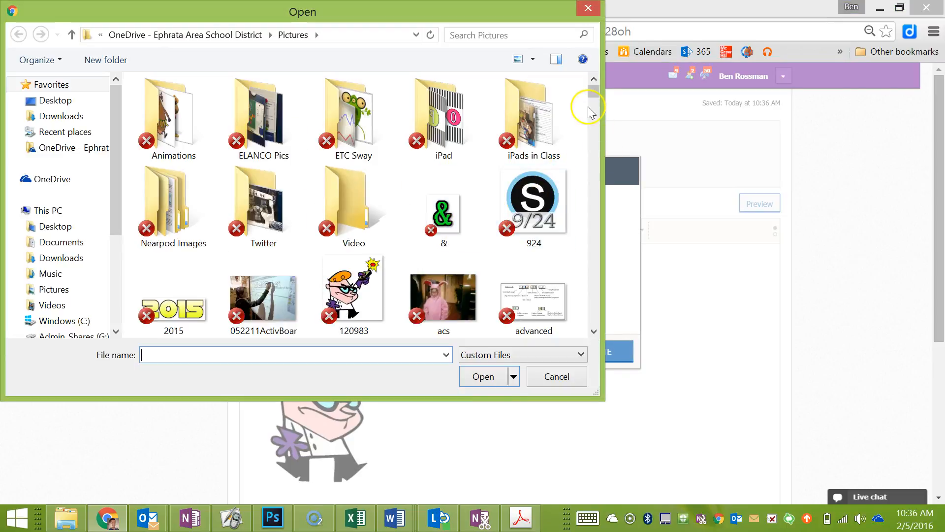
drag(594, 93, 596, 145)
click(443, 234)
click(477, 378)
click(483, 379)
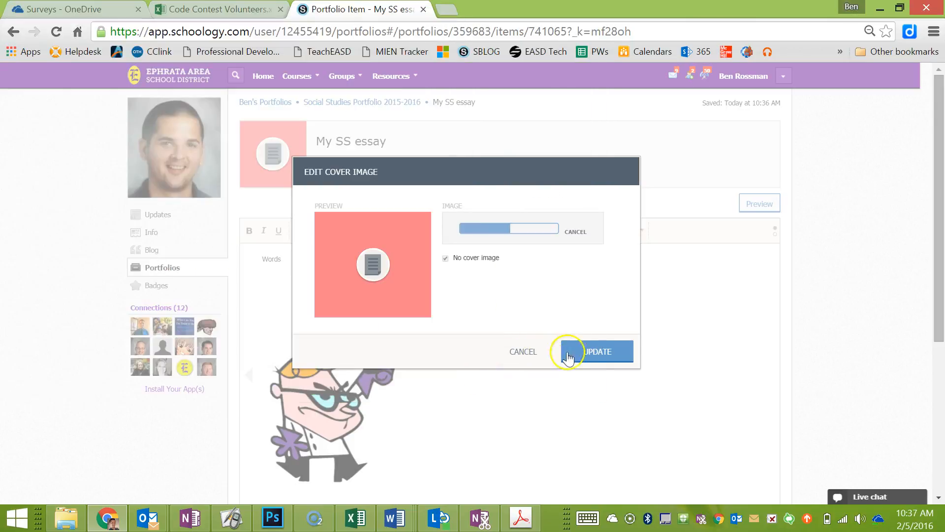
click(596, 367)
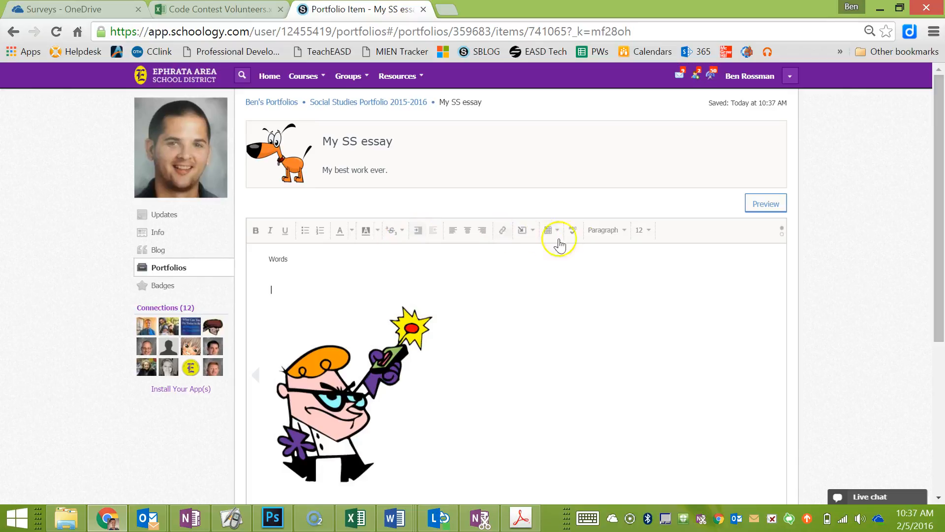
click(303, 263)
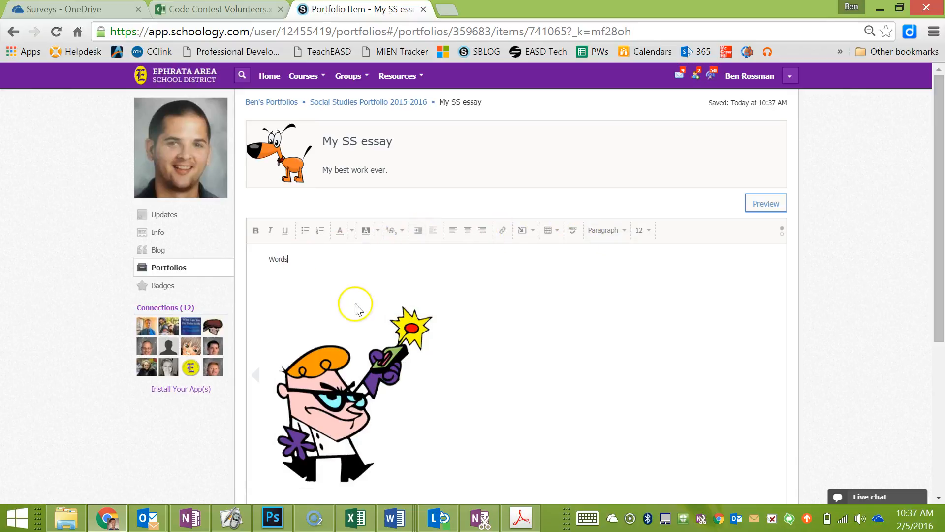
click(522, 231)
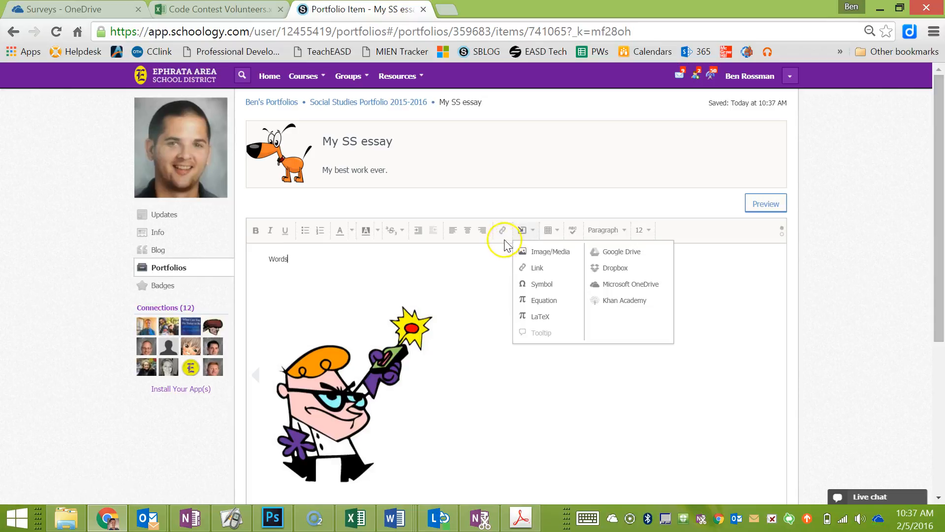
click(437, 292)
click(389, 251)
click(365, 265)
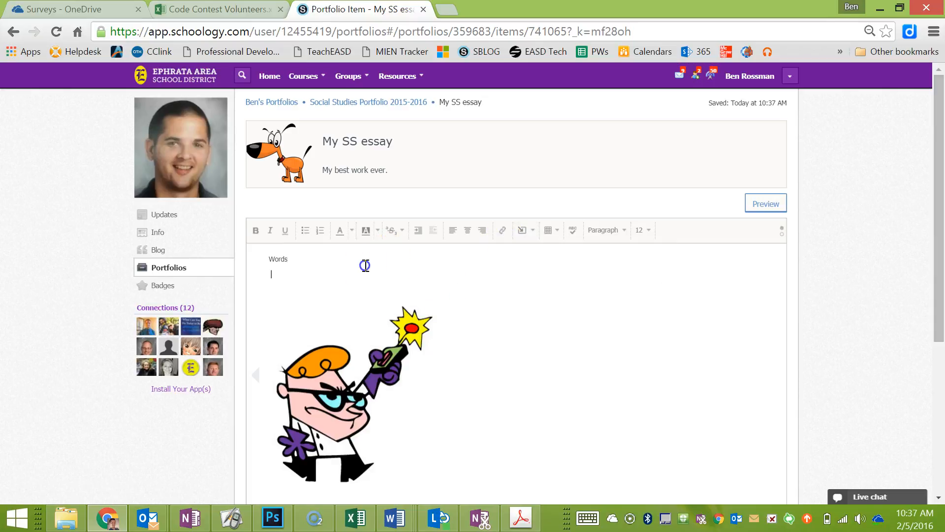
click(402, 231)
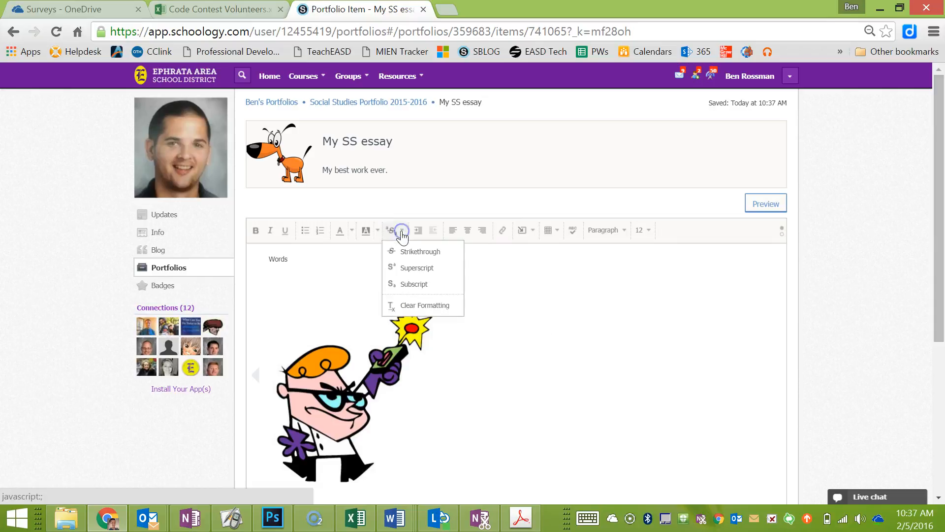
click(533, 290)
scroll(588, 293, down, 5)
scroll(589, 293, up, 5)
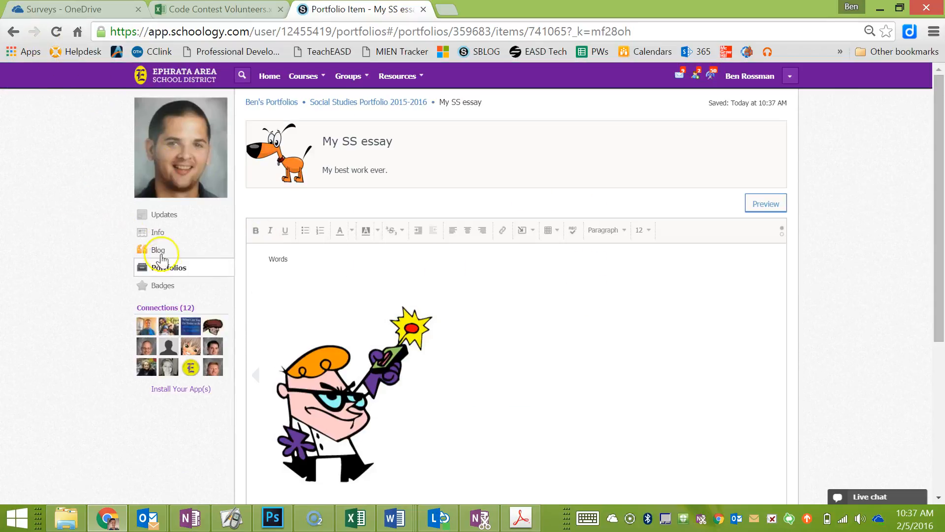
Review the items in the Social Studies Portfolio 2015-2016 and return to the overview of all portfolios.
click(182, 272)
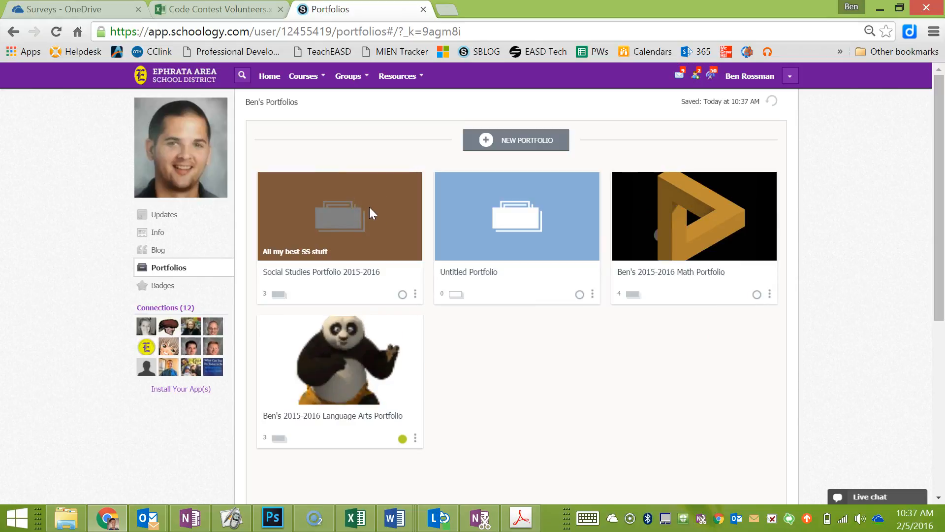
click(346, 223)
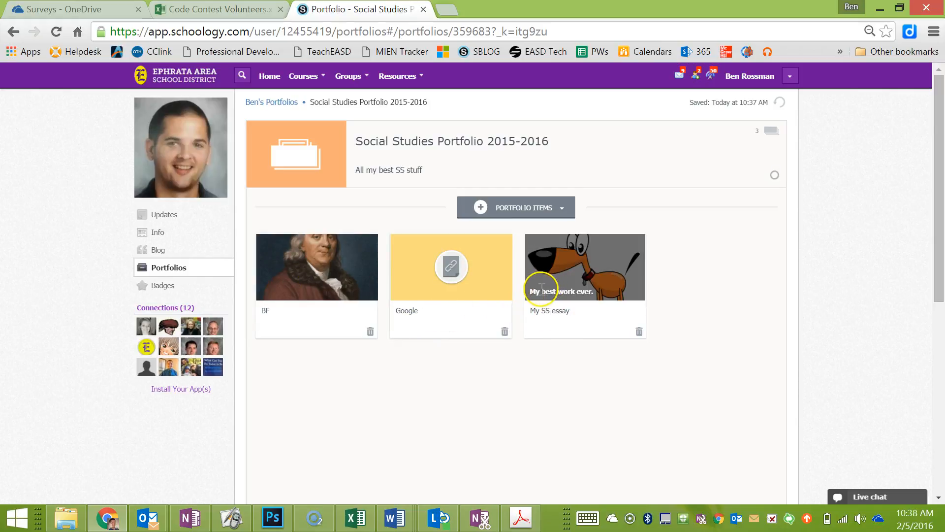
click(11, 31)
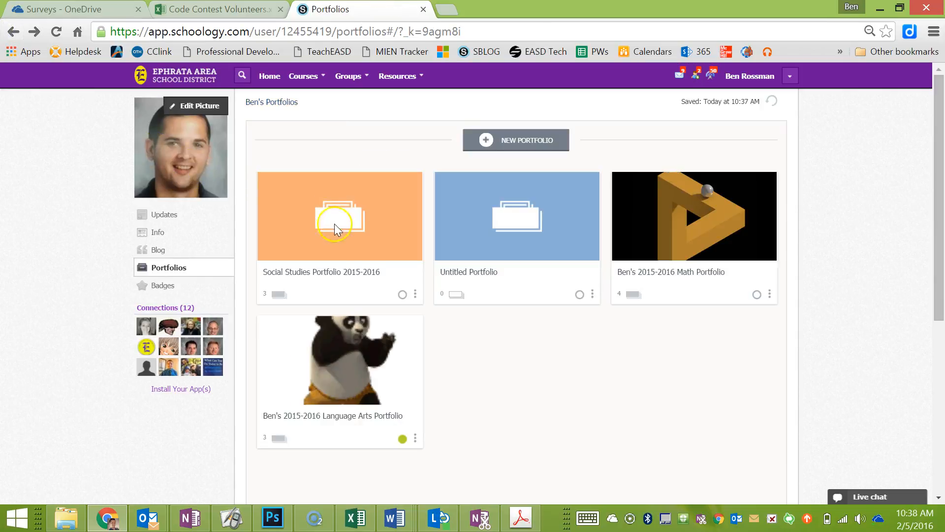
Copy the direct-access sharing link of the Social Studies Portfolio 2015-2016 and close the sharing dialog.
click(415, 294)
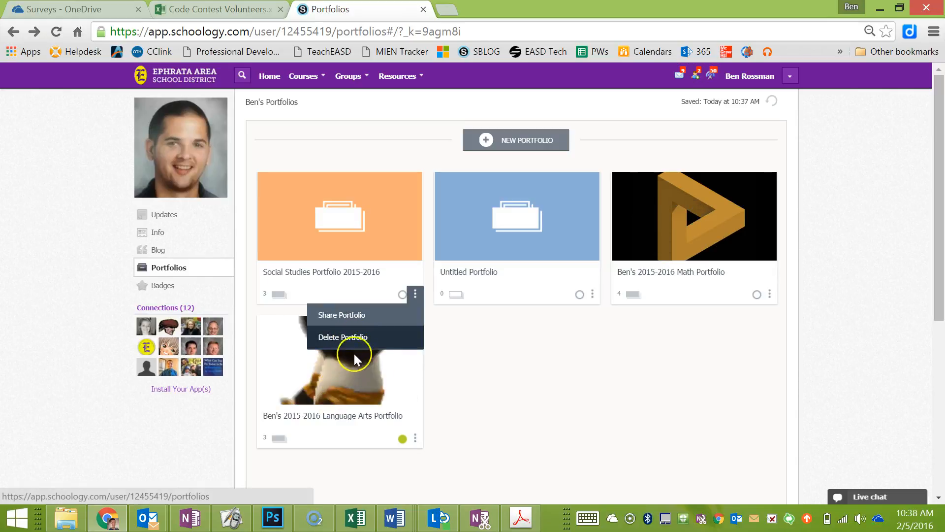
click(362, 321)
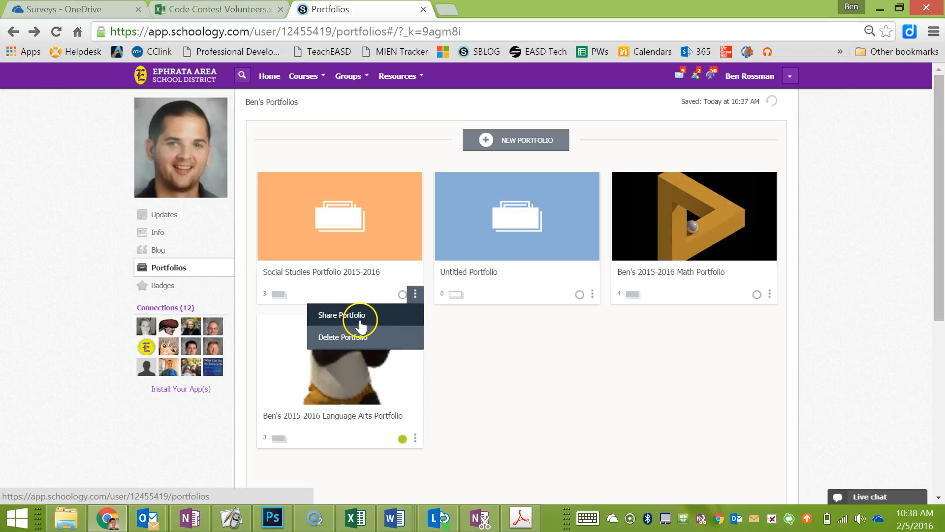
click(345, 313)
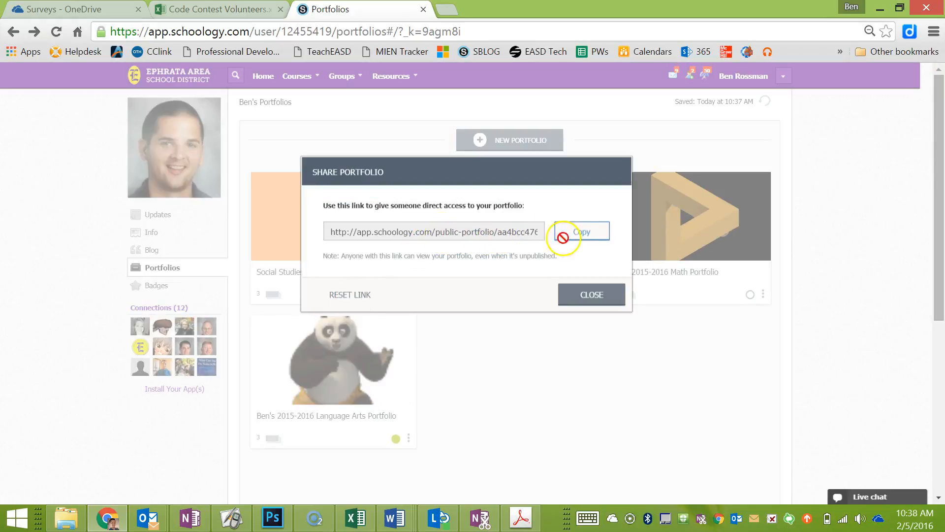
click(585, 233)
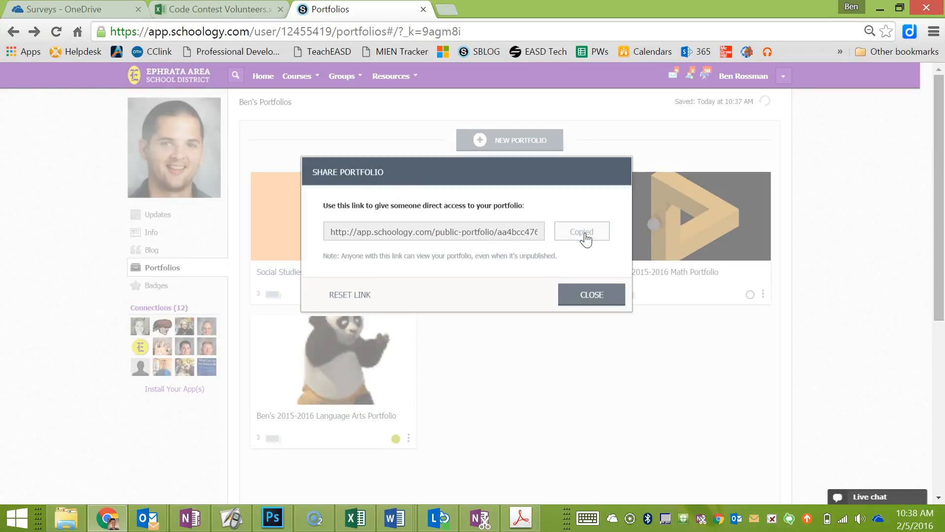
click(602, 296)
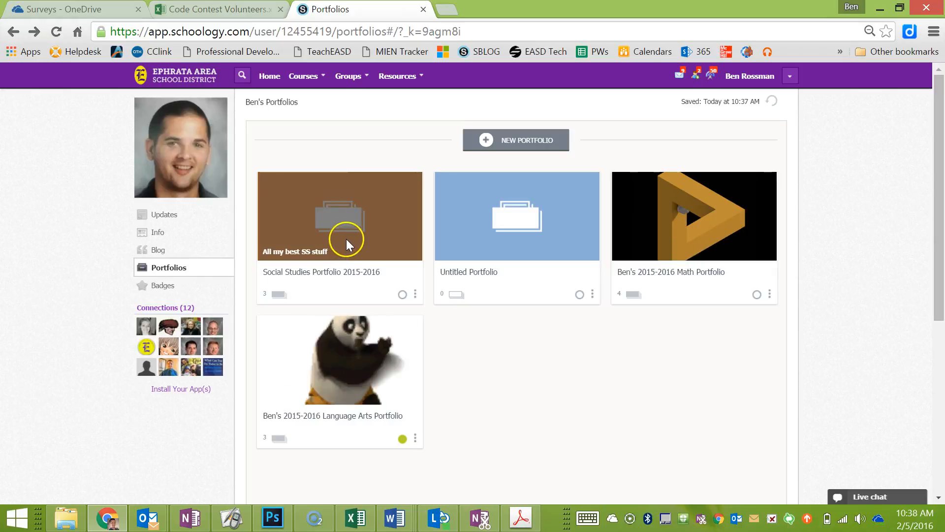
click(593, 295)
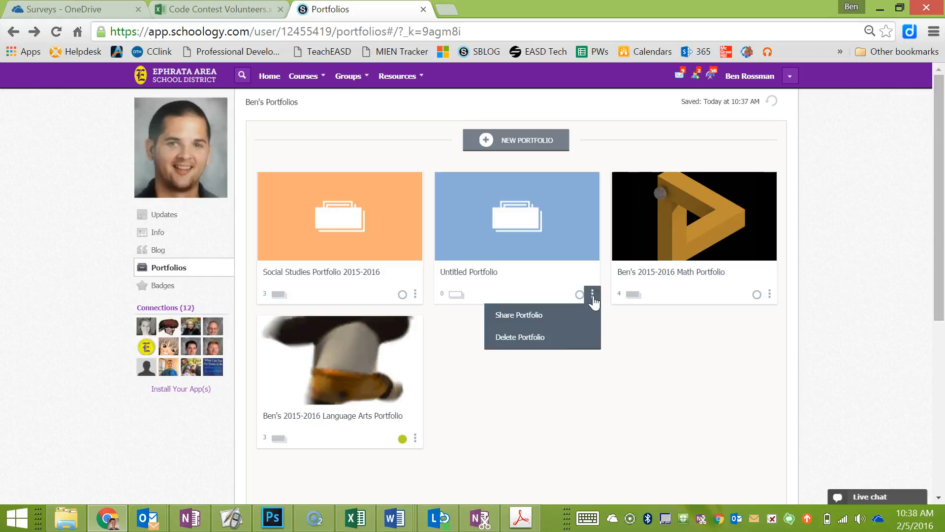
click(661, 448)
scroll(641, 433, down, 2)
scroll(544, 386, up, 2)
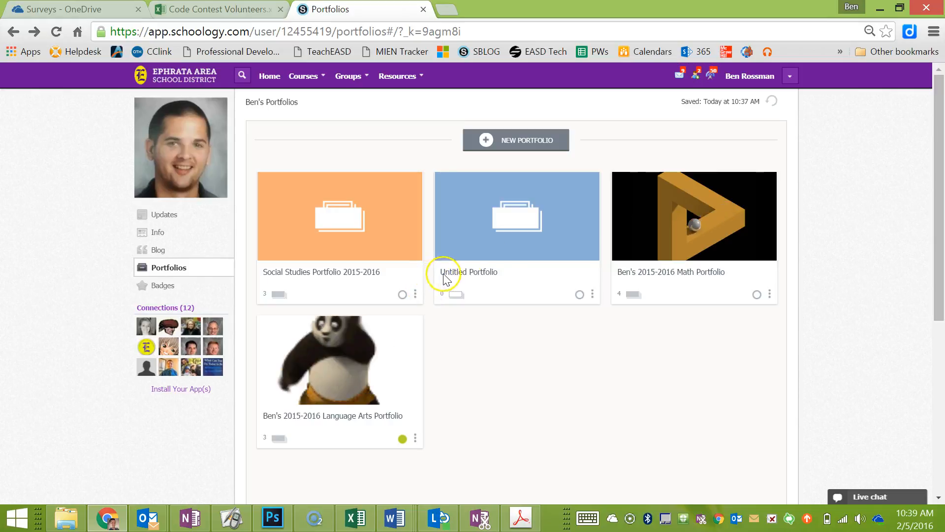
click(498, 147)
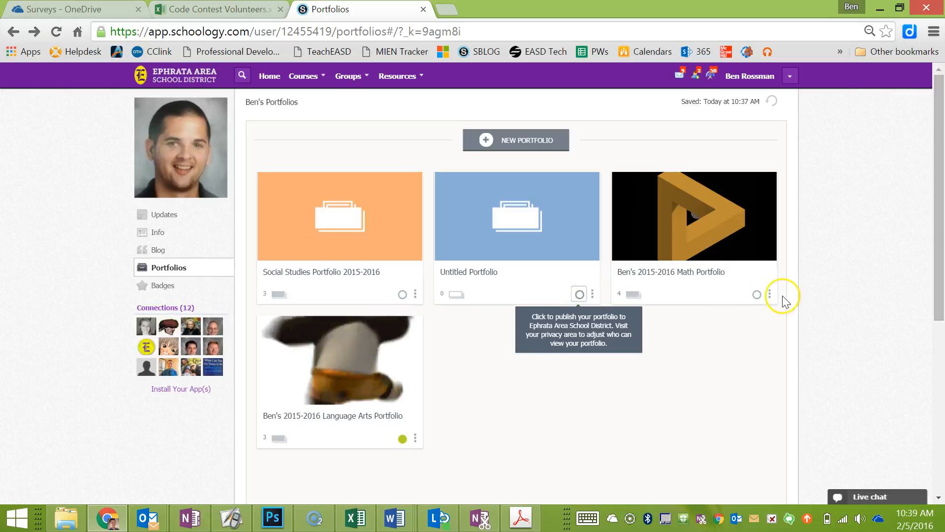
Publish the Social Studies Portfolio 2015-2016 to the Ephrata Area School District.
click(402, 295)
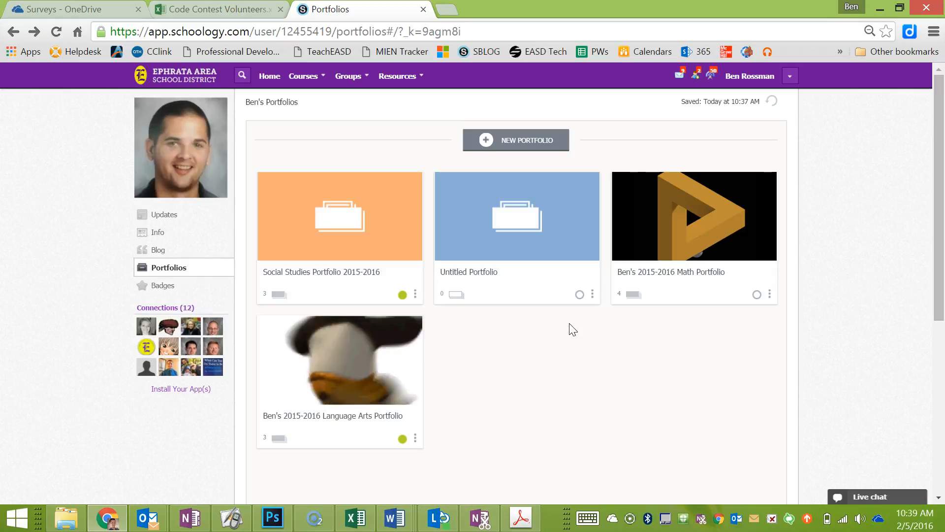
click(197, 307)
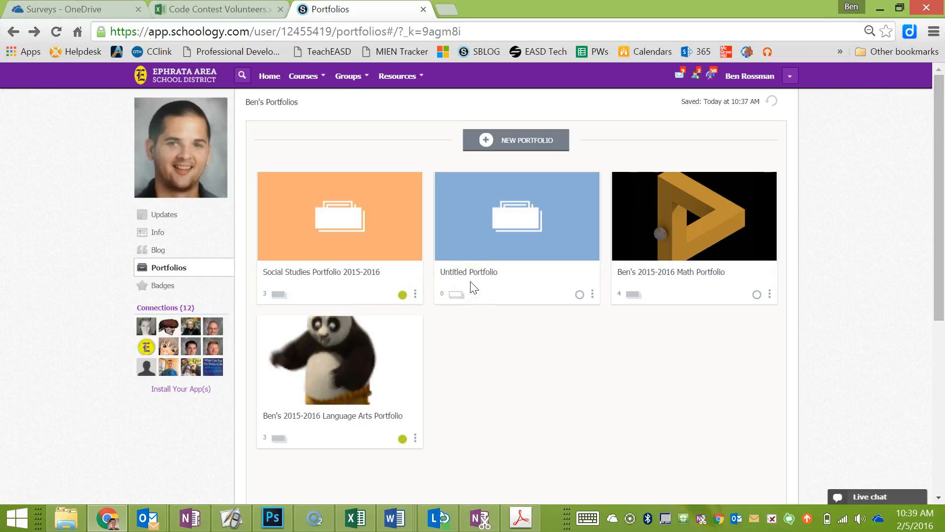
Find the account owner in the member list of the EASD Schoology Users: Section 1 course and open their profile.
click(307, 75)
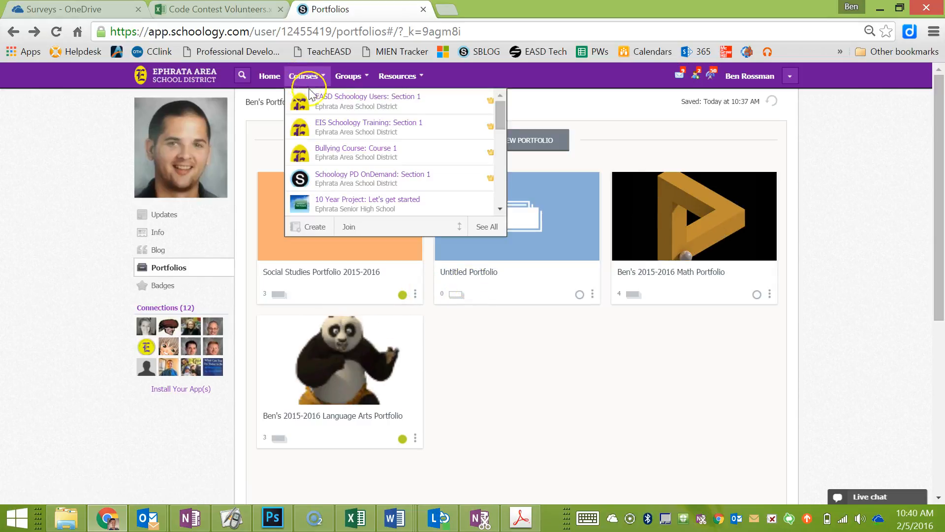
click(353, 101)
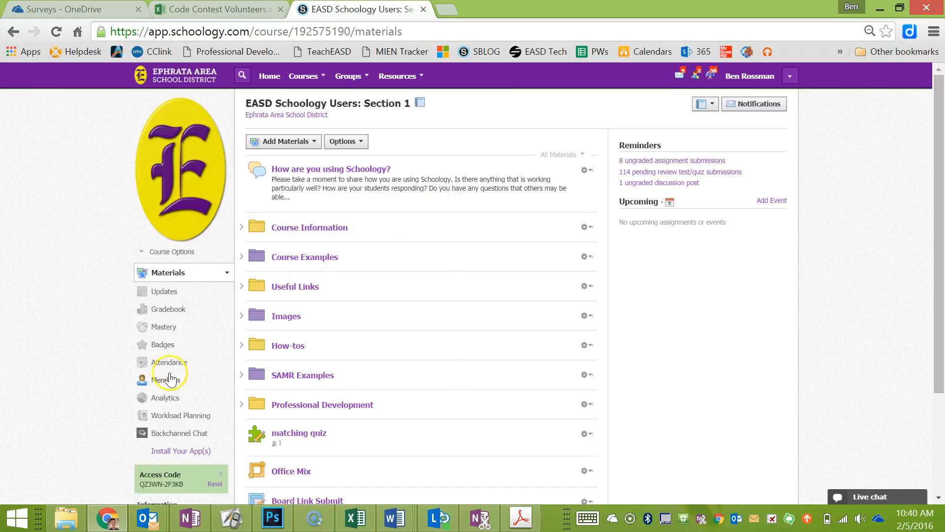
click(166, 379)
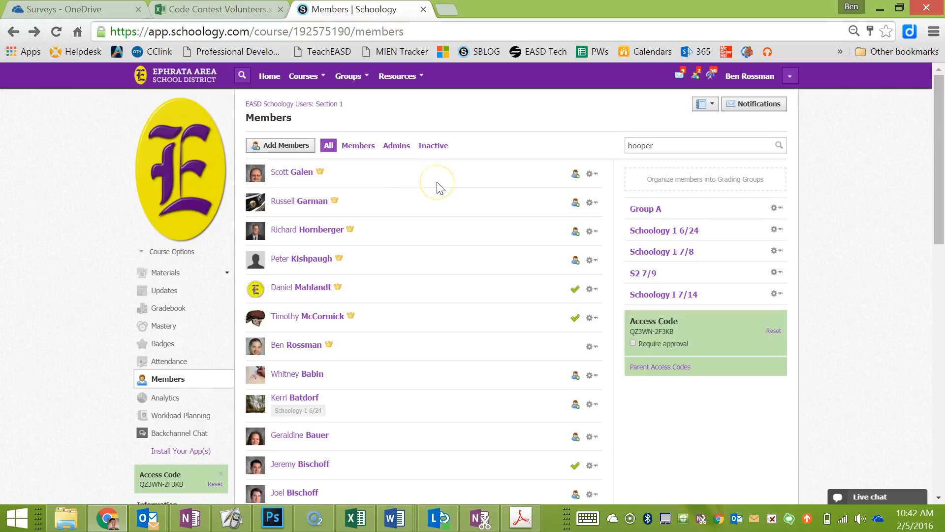
scroll(429, 250, down, 2)
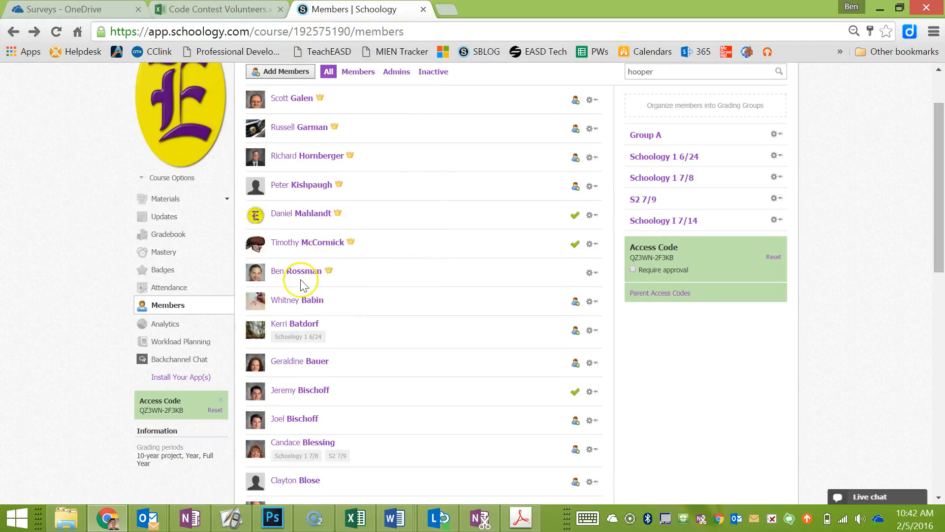
click(314, 274)
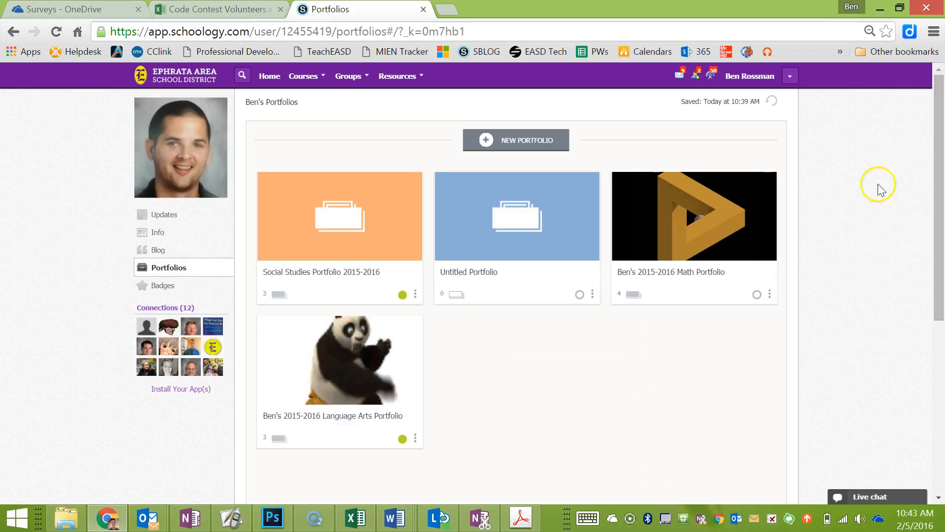
Go to the portfolios in the account owner's profile, create a new portfolio without a title, and return to the portfolio overview.
click(754, 78)
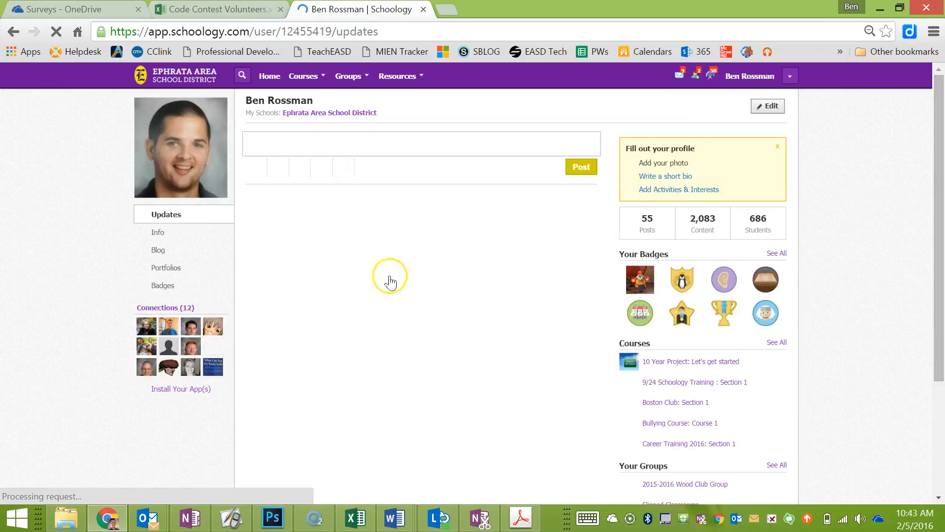
click(165, 273)
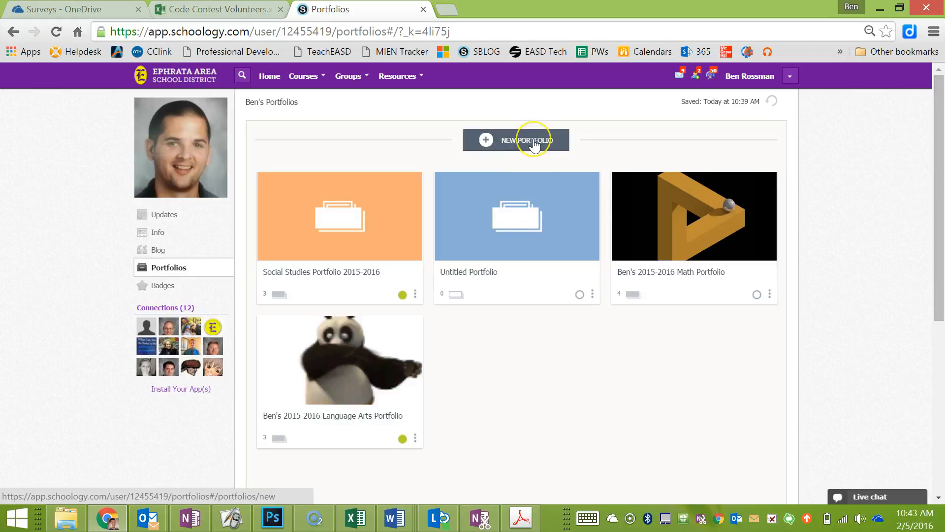
click(534, 144)
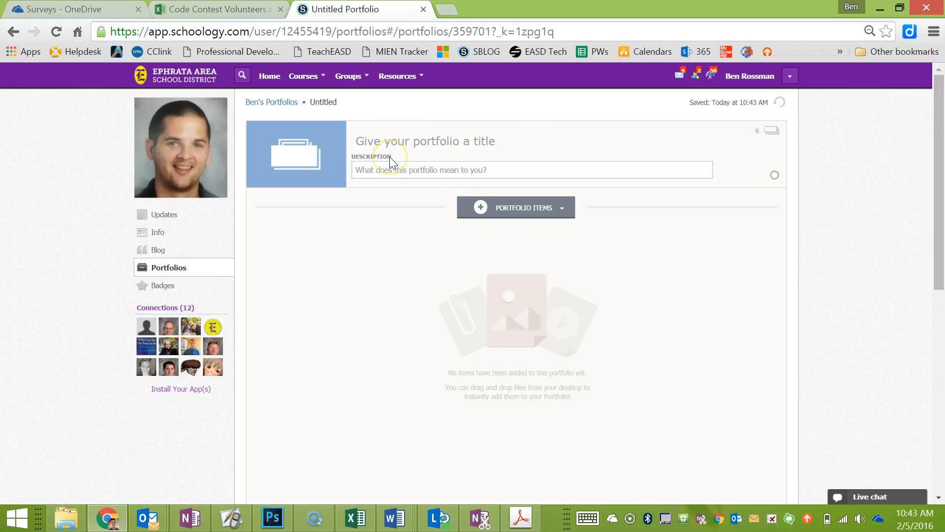
click(393, 142)
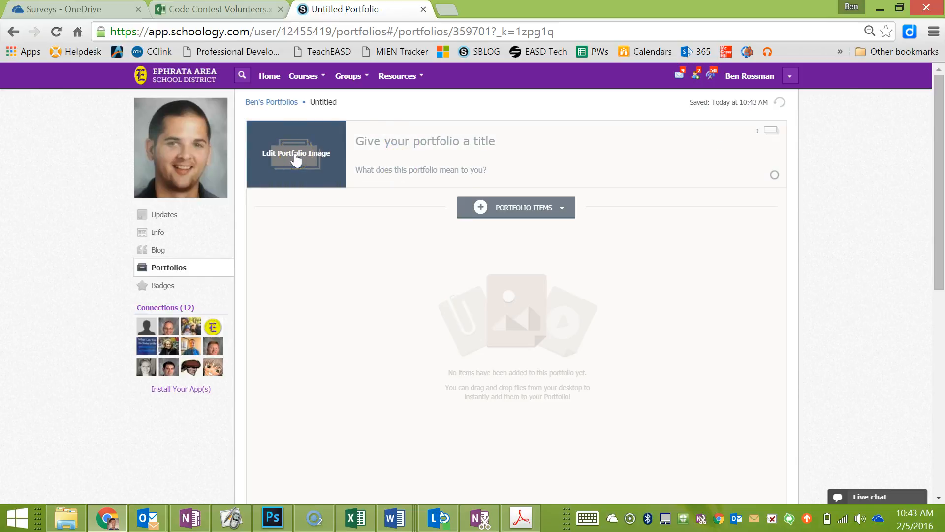
click(11, 32)
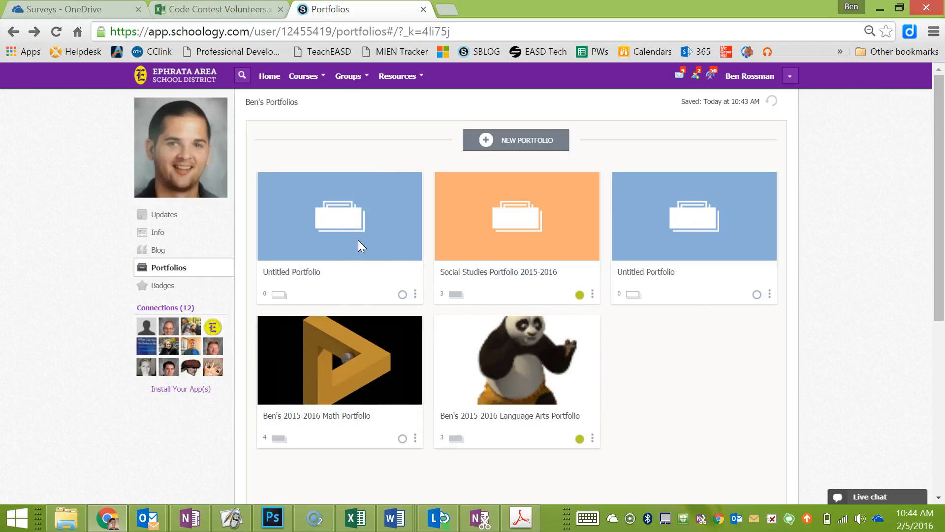
Check the share and delete options of the newly created untitled portfolio and close them.
click(416, 295)
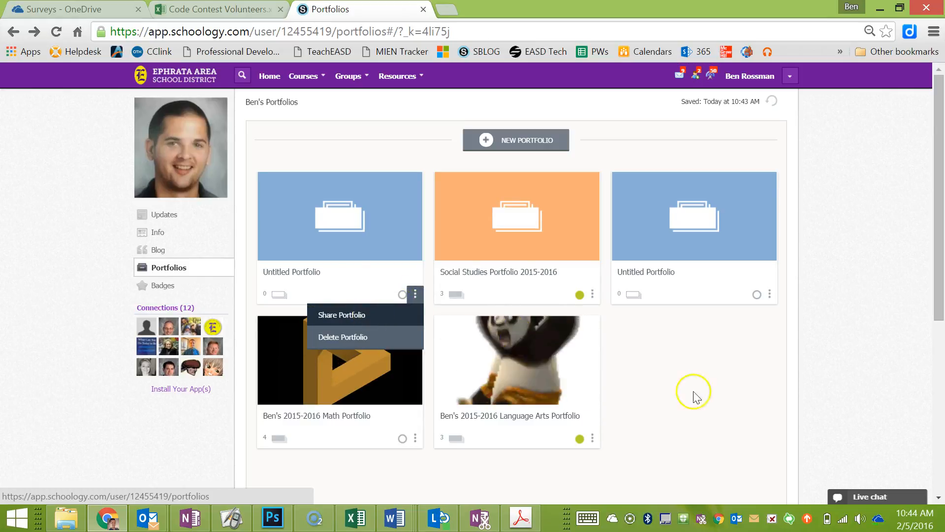
click(414, 297)
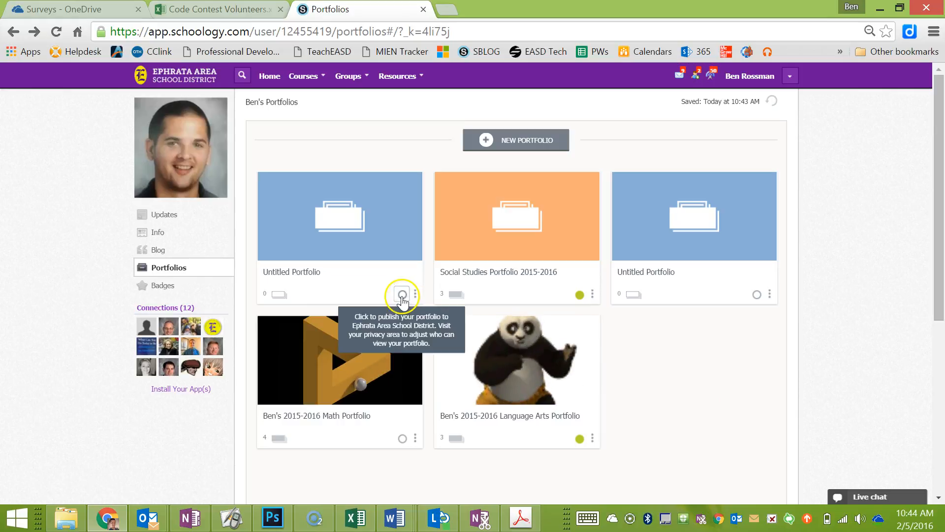